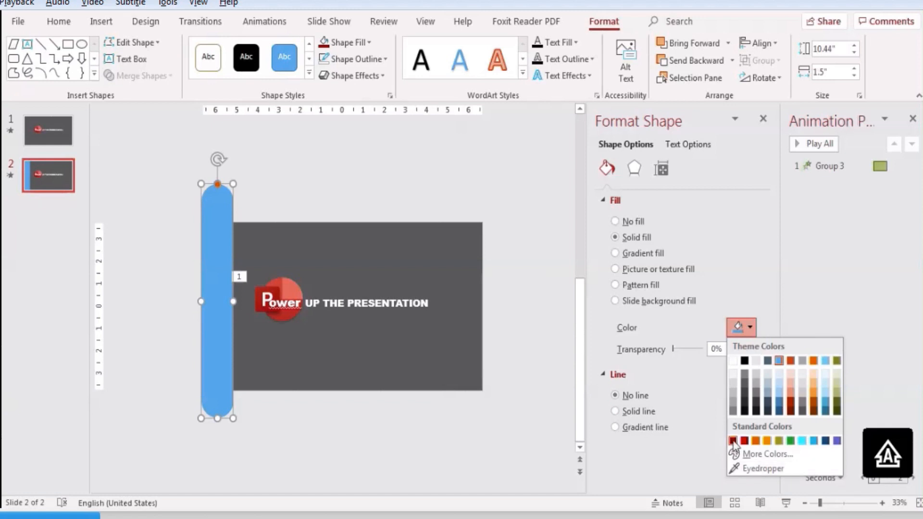
- Fill the rounded bar with the standard dark red and place a duplicate directly beside it on its right
click(733, 440)
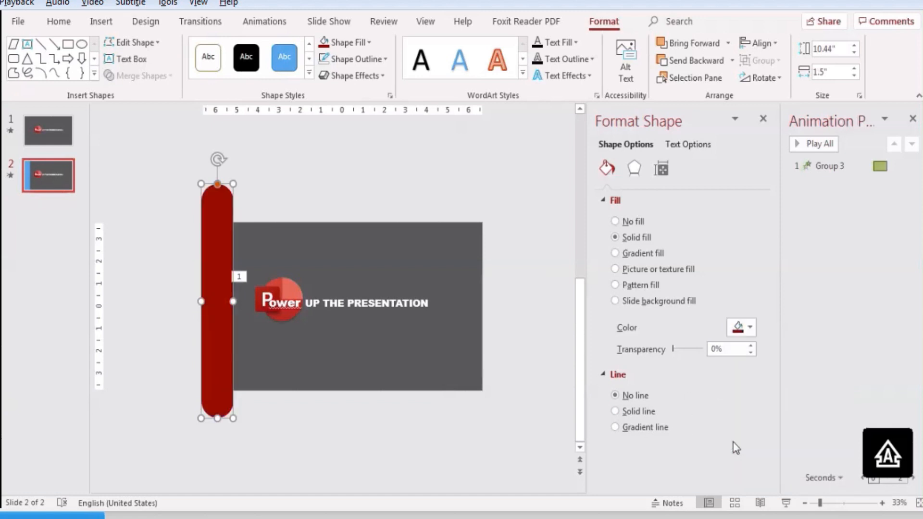
drag(223, 234, 248, 232)
- Draw a circle over the slide and set its width and height to 1.5"
click(82, 44)
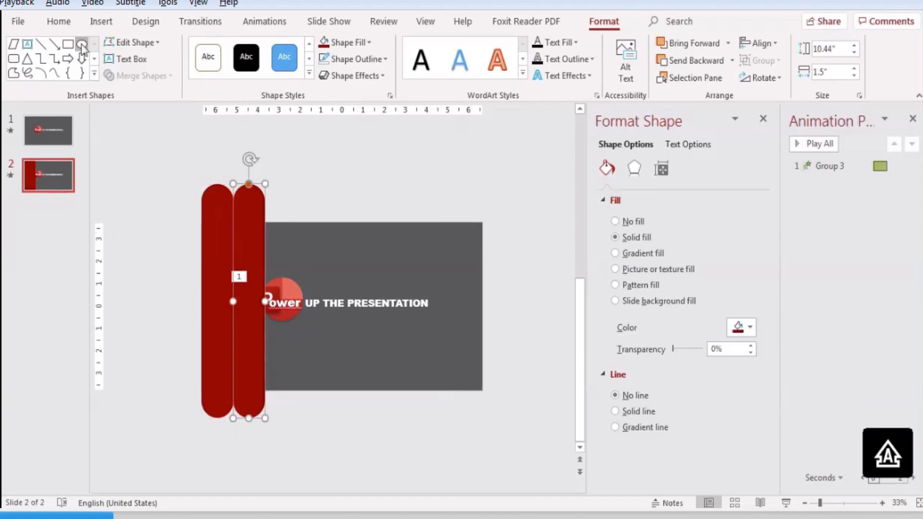
drag(342, 279, 386, 329)
click(833, 73)
text(1.5)
key(Return)
click(831, 50)
text(1.5)
key(Return)
- Place the circle over the lower end of the second bar and align the two shapes' bottom edges
drag(363, 310, 254, 412)
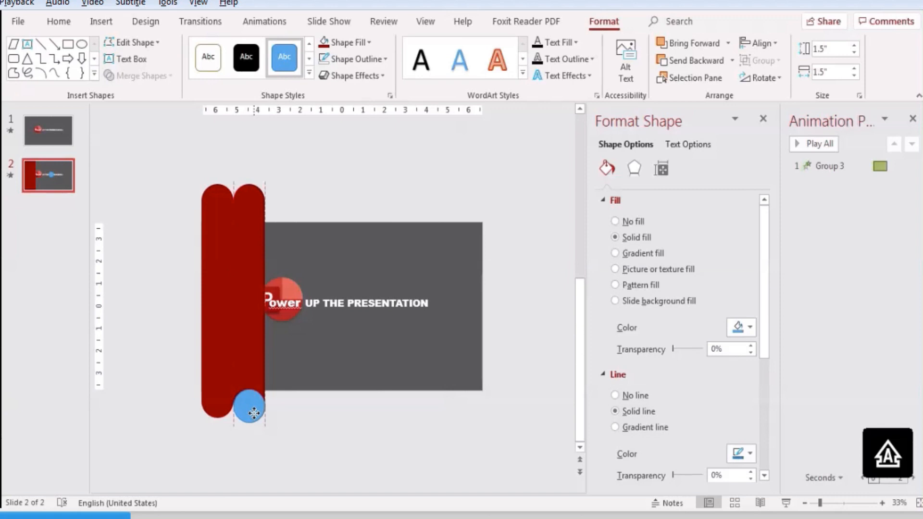
click(243, 216)
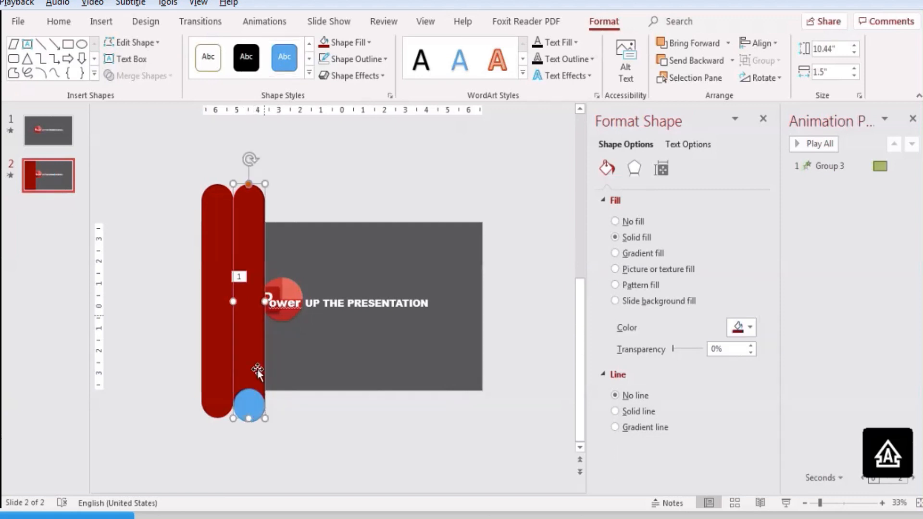
shift+click(255, 402)
click(760, 43)
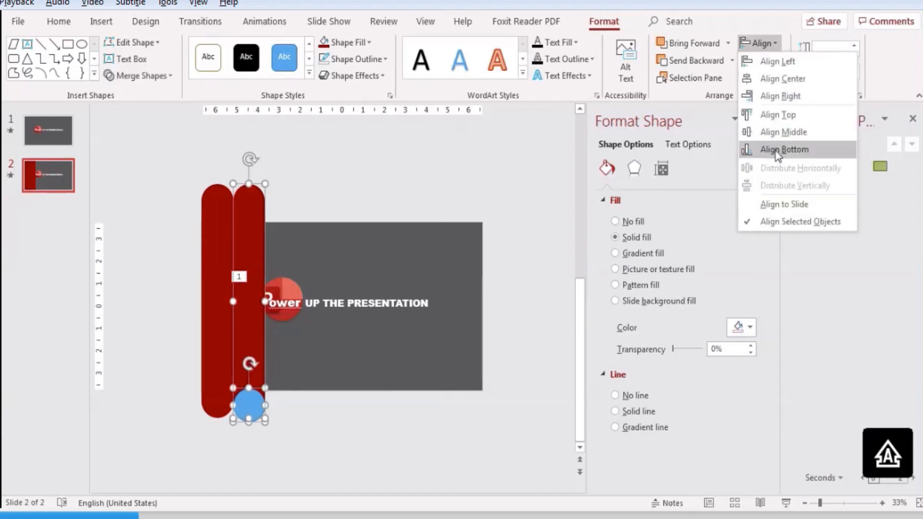
click(784, 150)
- Subtract the circle from the second bar to leave a concave notch at its lower end
click(525, 427)
click(255, 409)
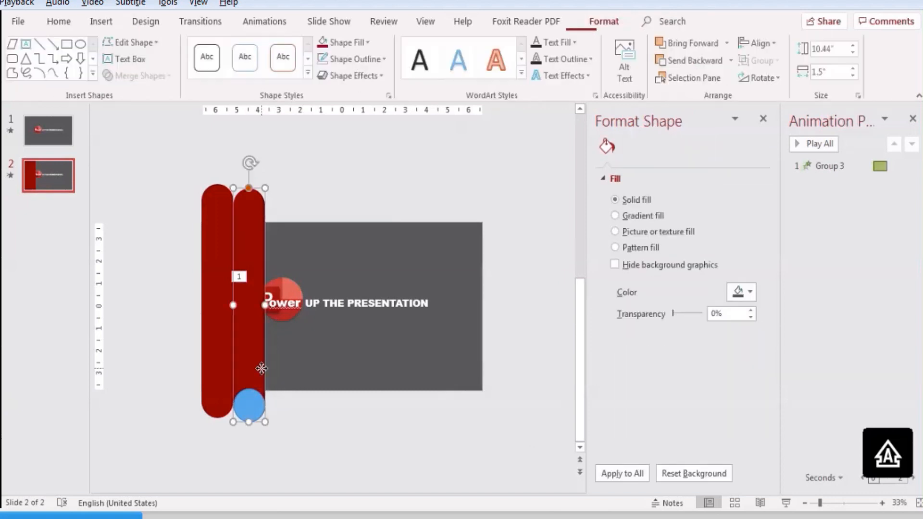
shift+click(255, 409)
click(141, 75)
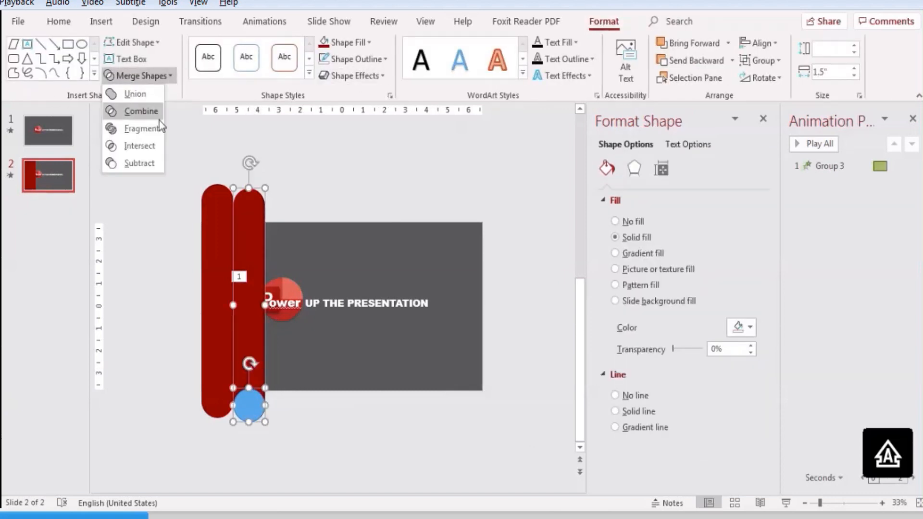
click(151, 160)
- Duplicate the round-ended and notched bars in alternation until nine adjoining bars cover the slide's full width
drag(210, 259, 352, 244)
shift+click(252, 250)
shift+click(221, 247)
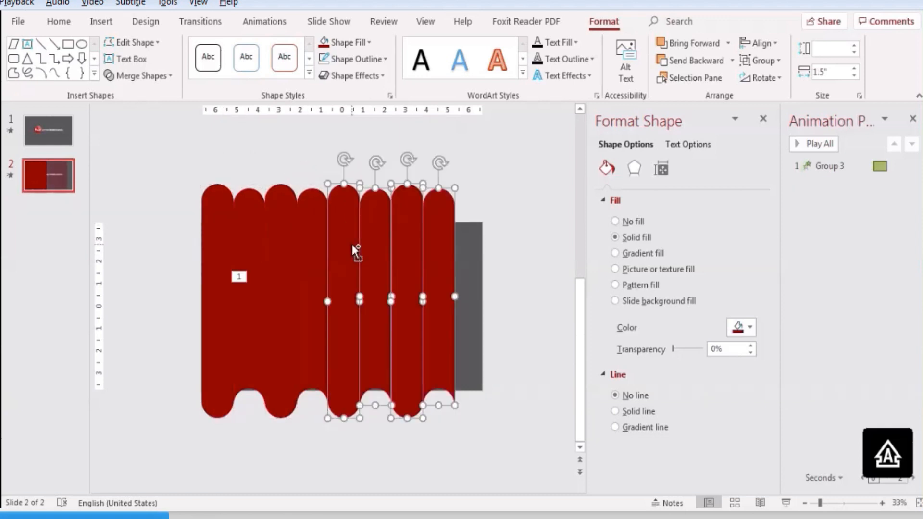
click(511, 236)
drag(405, 269, 468, 271)
click(531, 309)
- Select the nine bars without the title group and align their top edges
drag(170, 158, 547, 463)
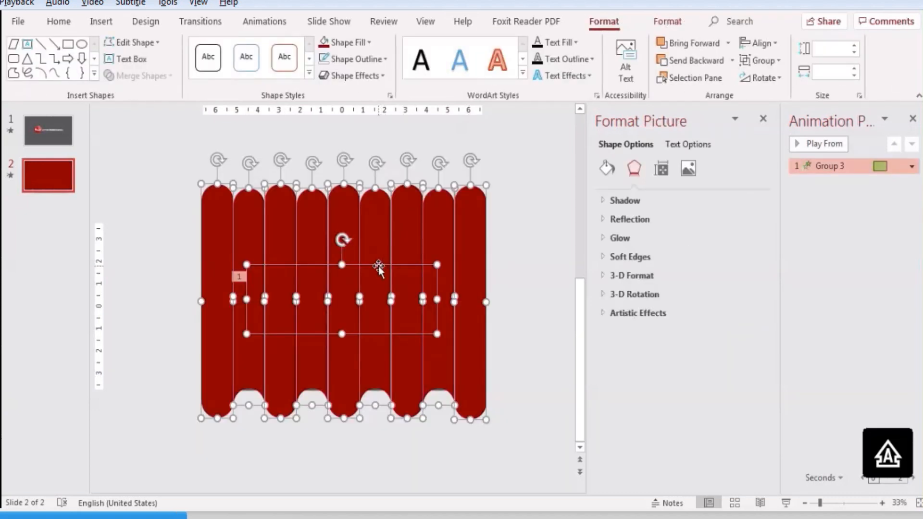
click(759, 43)
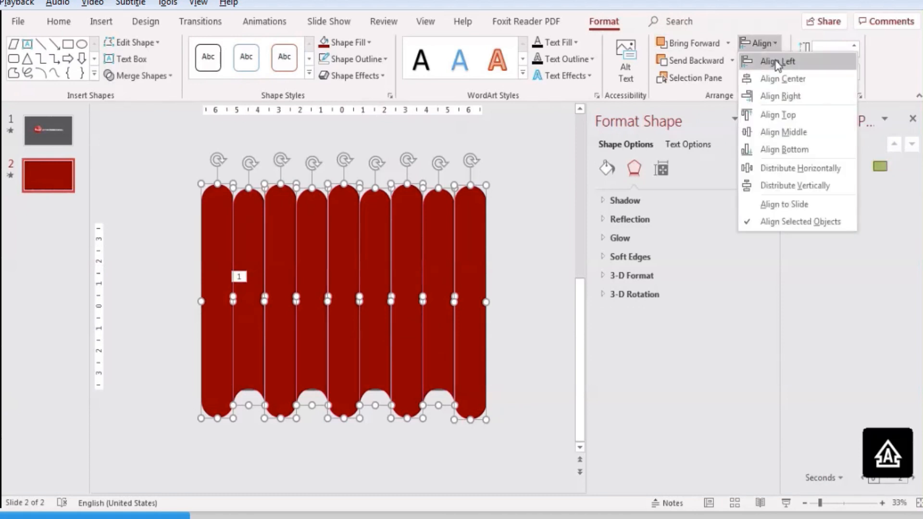
click(784, 133)
click(540, 304)
- Stretch the third, fifth and ninth bars downward to uneven lengths, making the ninth about 10.96" tall
click(283, 412)
drag(283, 412, 282, 435)
click(346, 408)
drag(346, 415, 344, 465)
click(409, 389)
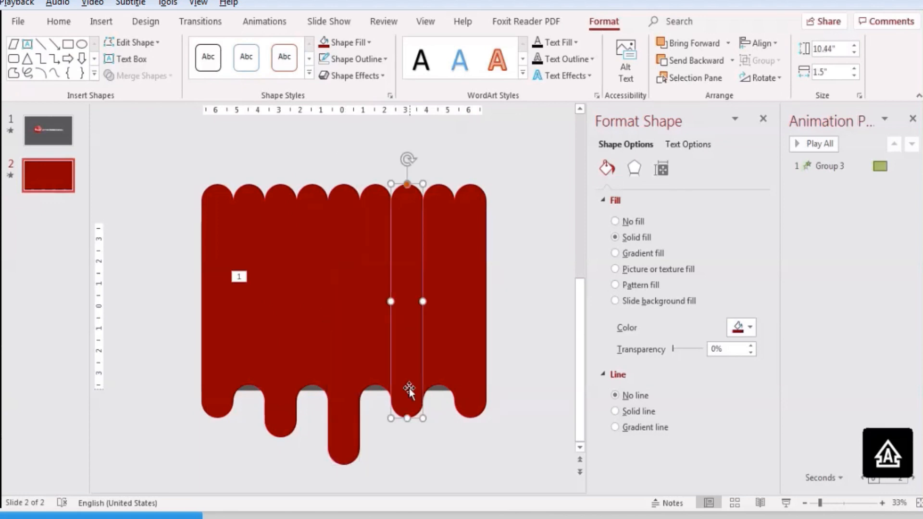
click(473, 399)
drag(471, 418, 472, 429)
click(533, 385)
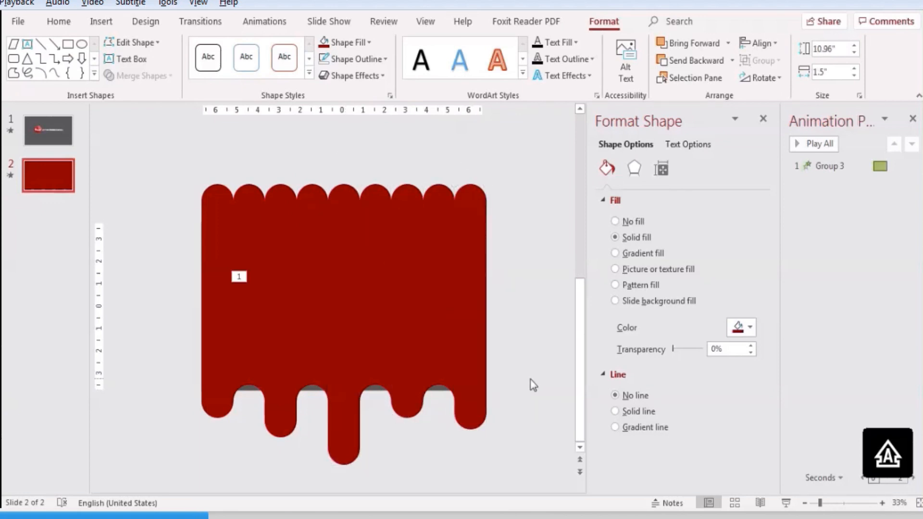
- Apply a Fly In entrance animation with direction From Top to all nine bars, leaving out the title group
click(231, 199)
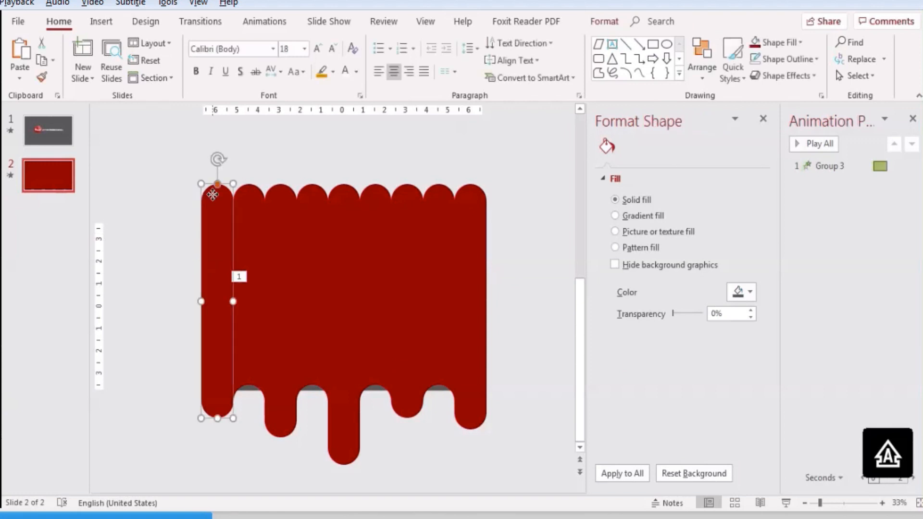
key(ctrl+a)
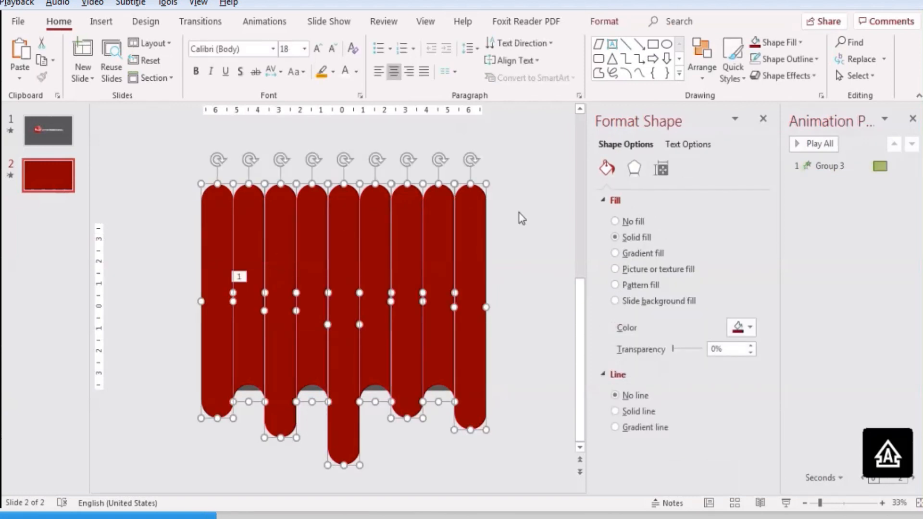
click(265, 21)
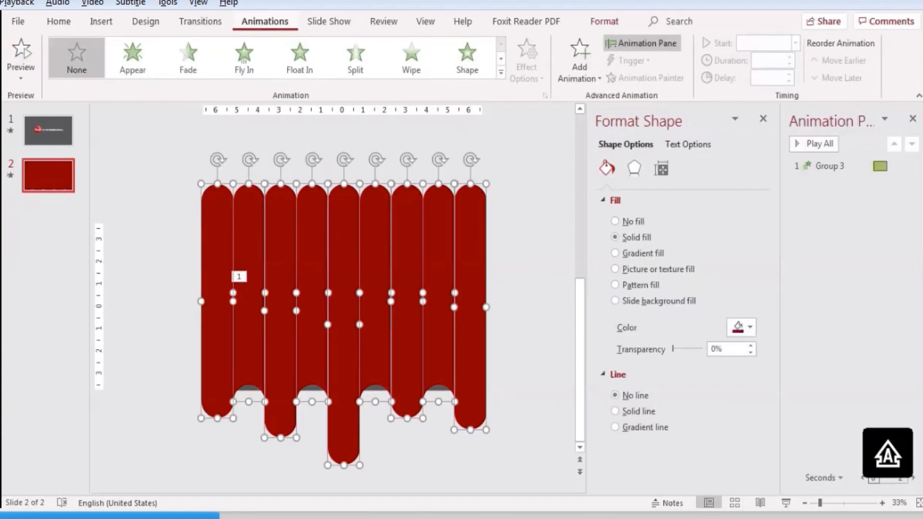
click(244, 57)
click(537, 74)
click(546, 248)
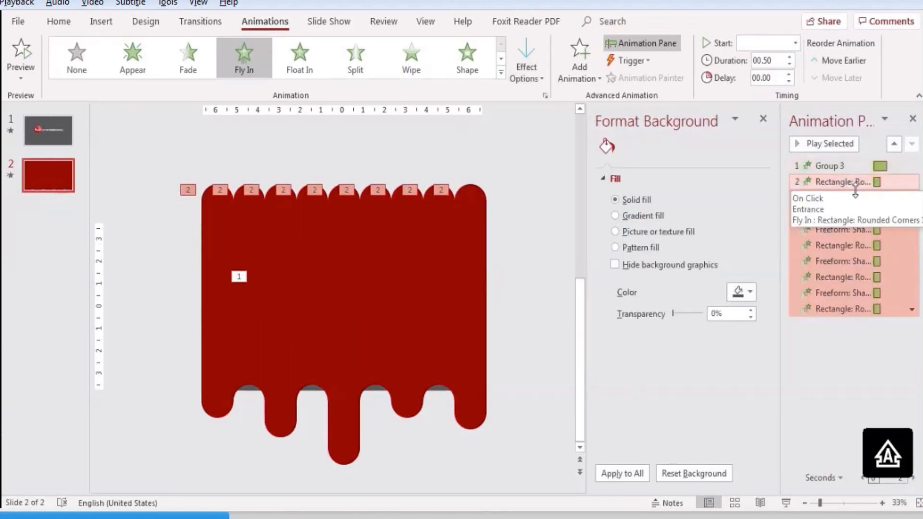
- Set the first bar's animation to start After Previous and the other eight bars' animations to start With Previous
click(895, 182)
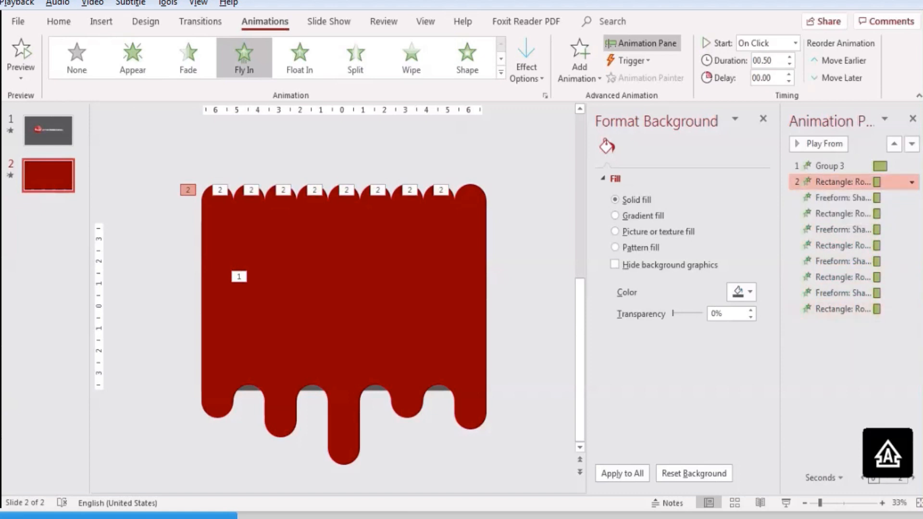
click(912, 181)
click(866, 230)
click(913, 201)
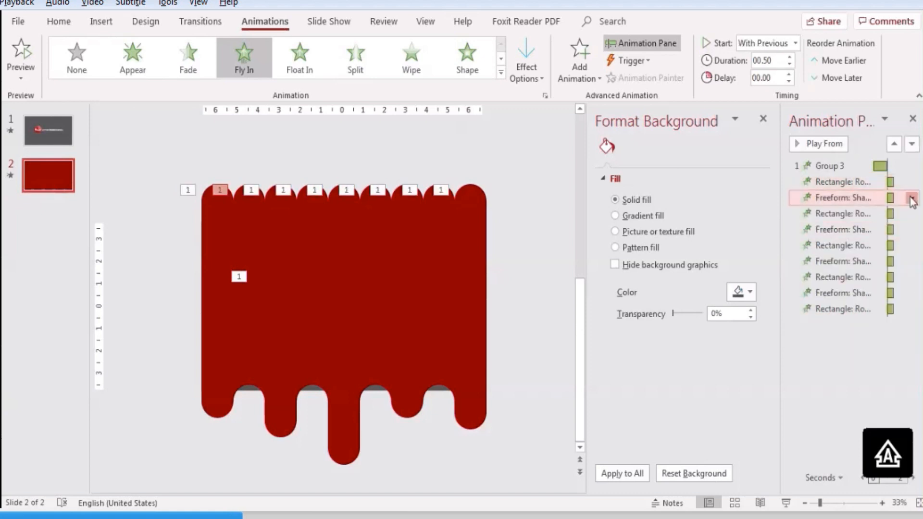
shift+click(912, 309)
click(912, 309)
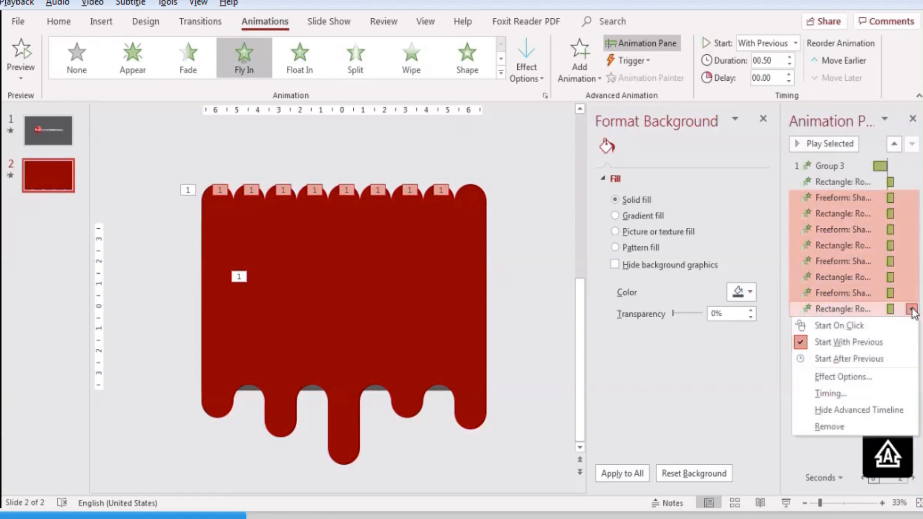
click(875, 342)
click(897, 182)
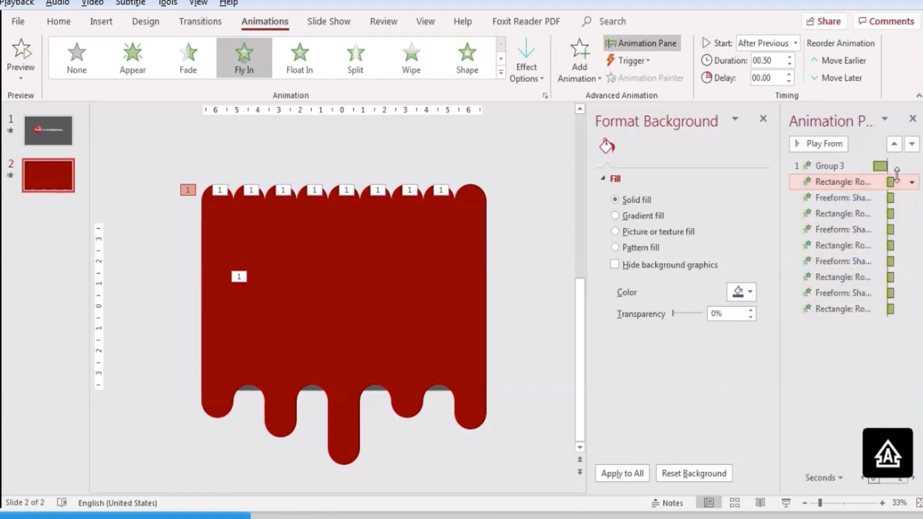
- Add a short start delay to the second bar's Fly In animation
click(912, 202)
click(774, 78)
click(775, 78)
text(5)
key(BackSpace)
text(0)
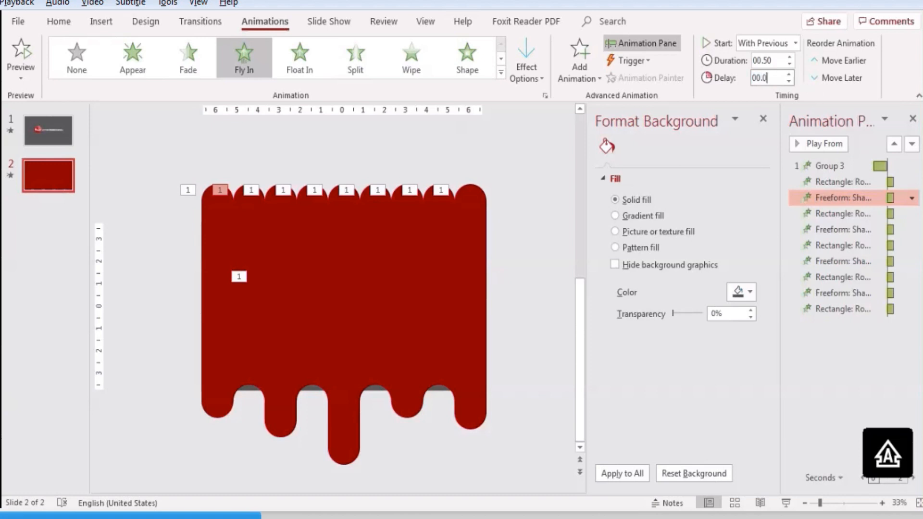
- Set increasing start delays on the fourth, sixth and eighth bars' animations, using 0.20 s for the eighth
click(880, 213)
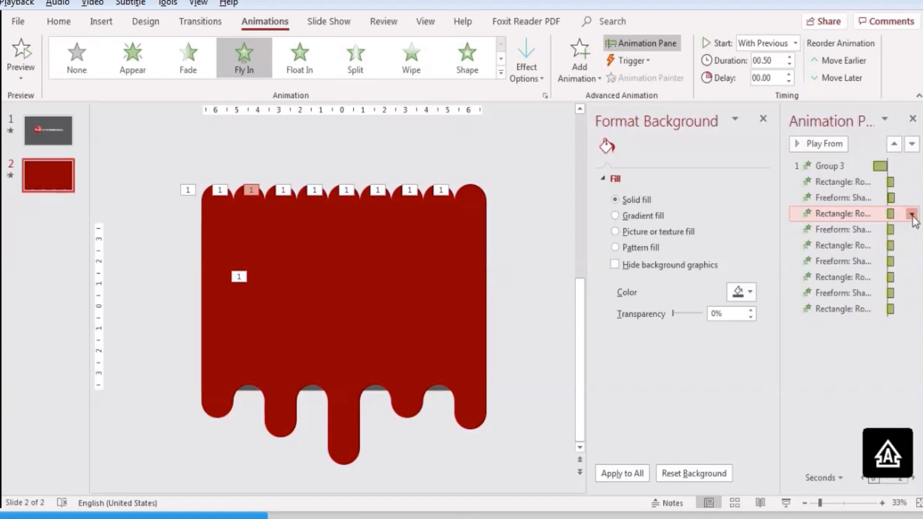
click(912, 230)
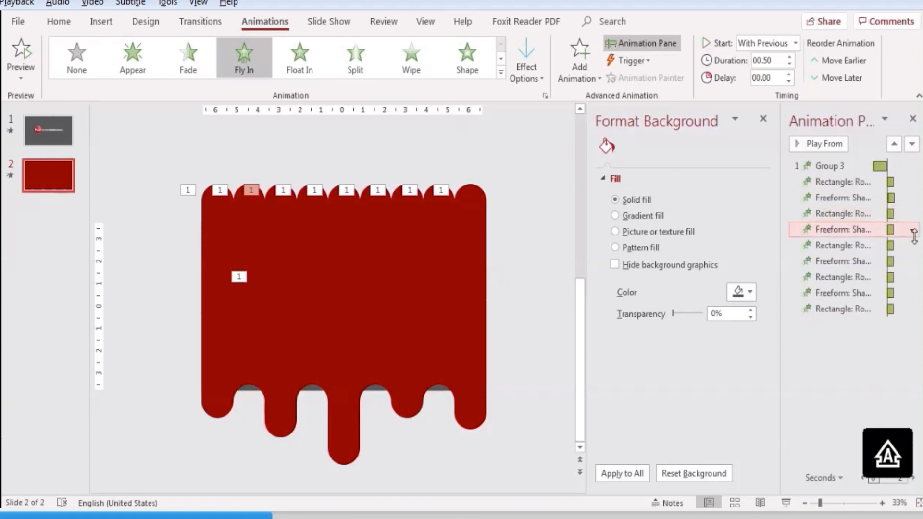
click(912, 230)
click(775, 78)
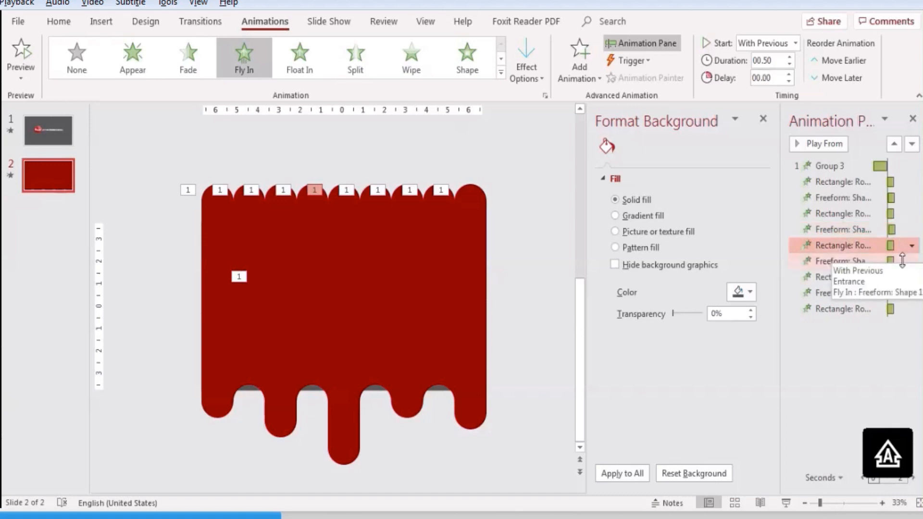
click(861, 261)
click(775, 77)
text(00.0)
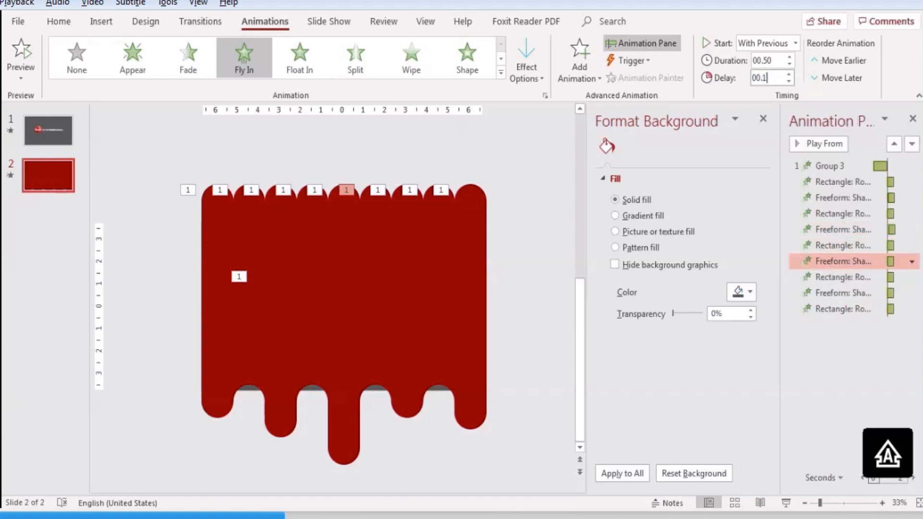
click(912, 293)
click(775, 79)
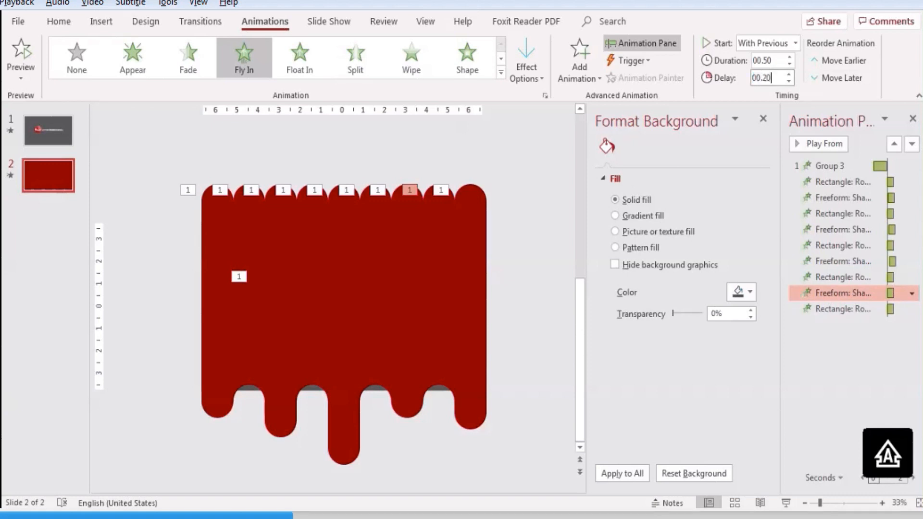
- Set matching start delays on the ninth, seventh, fifth and third bars' animations, with 0.20 s for the ninth and 0.10 s for the fifth
click(910, 309)
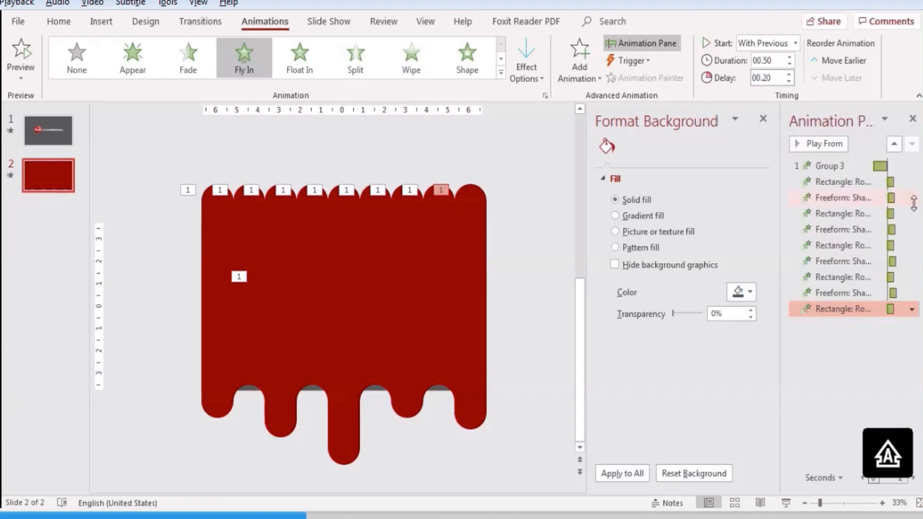
click(894, 261)
click(904, 277)
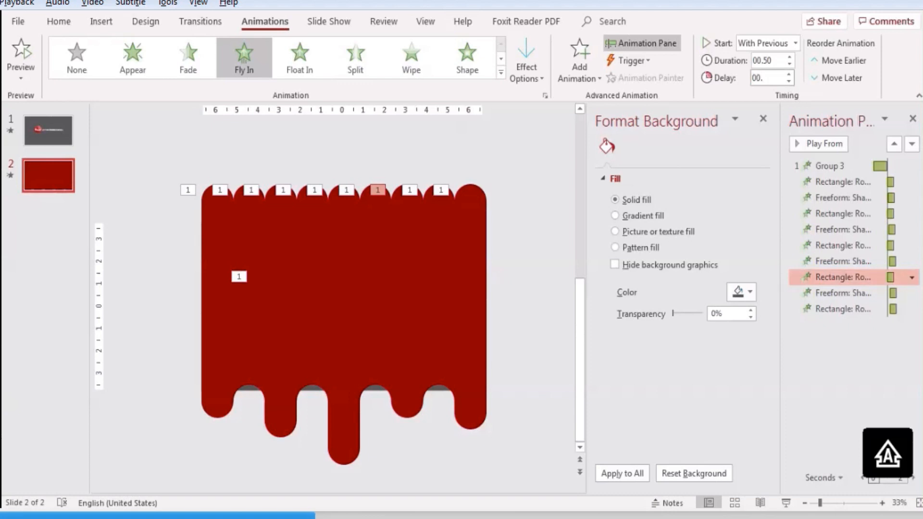
click(863, 231)
click(863, 246)
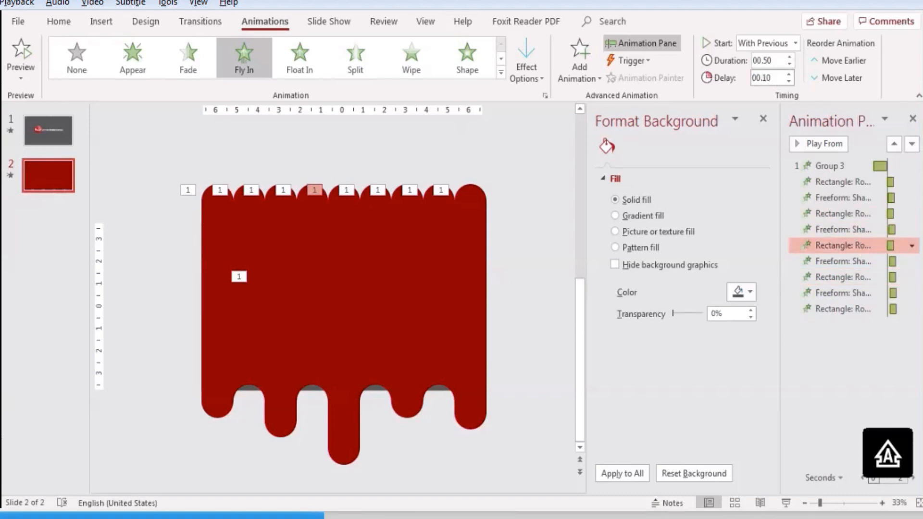
click(842, 212)
click(775, 78)
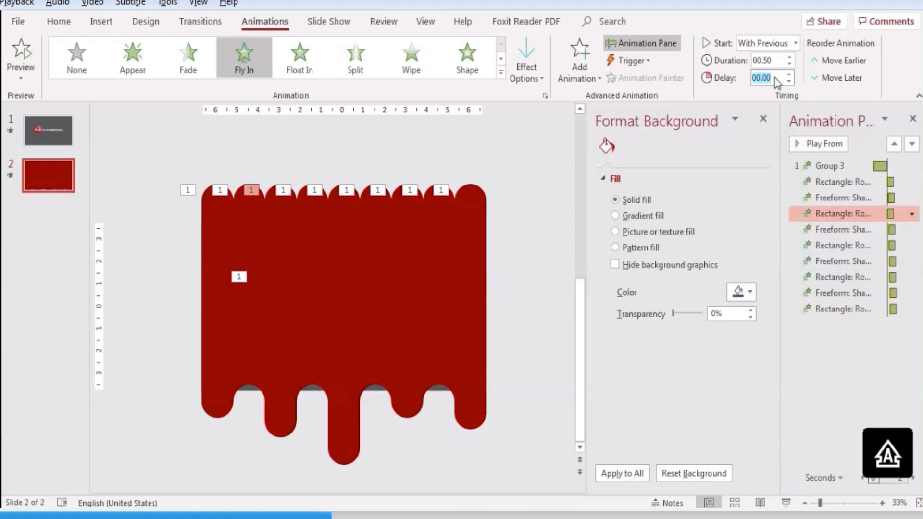
- Give all nine bars' Fly In animations a smooth end of 0.5 sec
click(837, 182)
shift+click(907, 312)
click(910, 309)
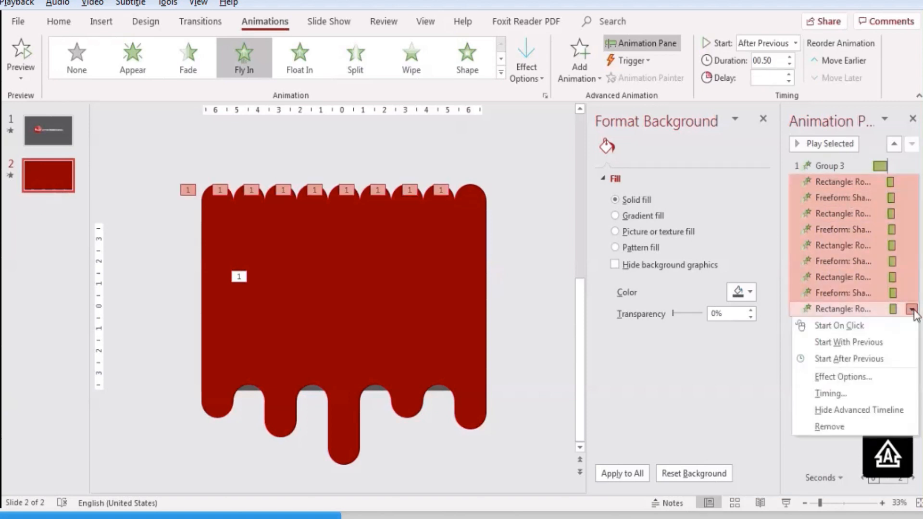
click(847, 394)
click(365, 152)
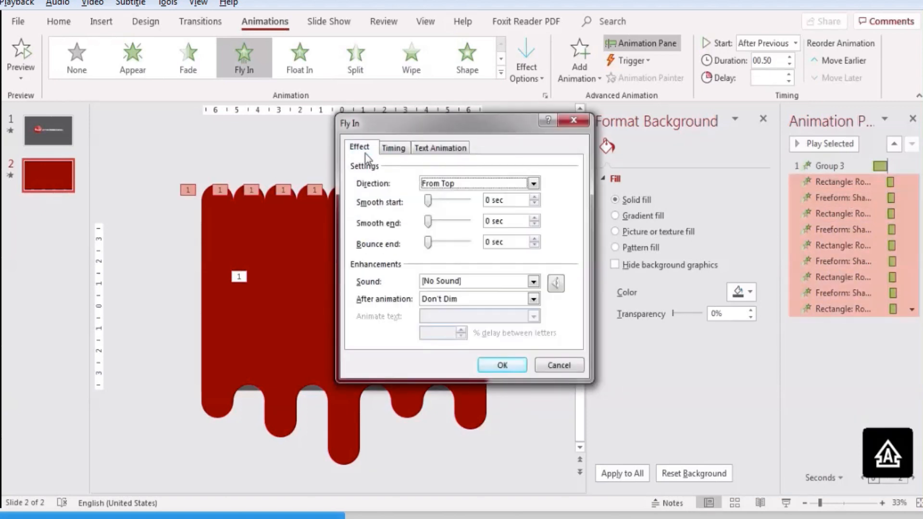
drag(428, 221, 474, 229)
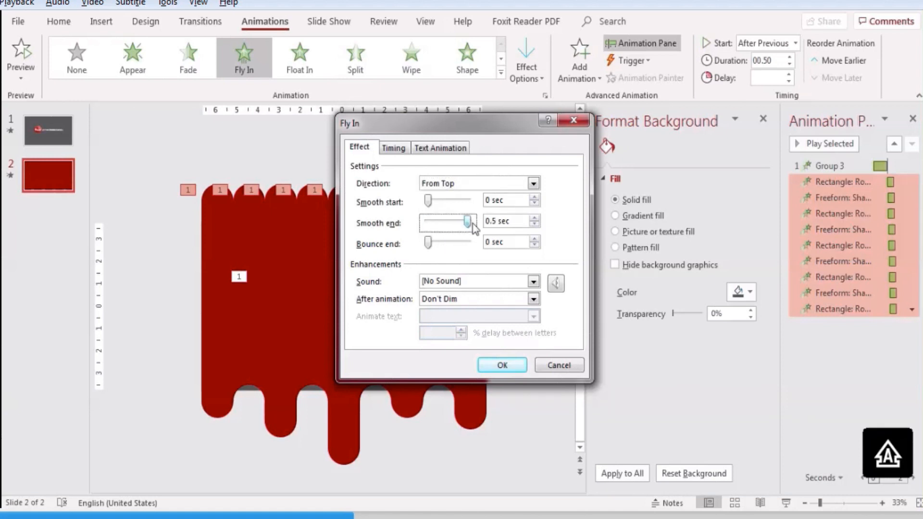
click(511, 365)
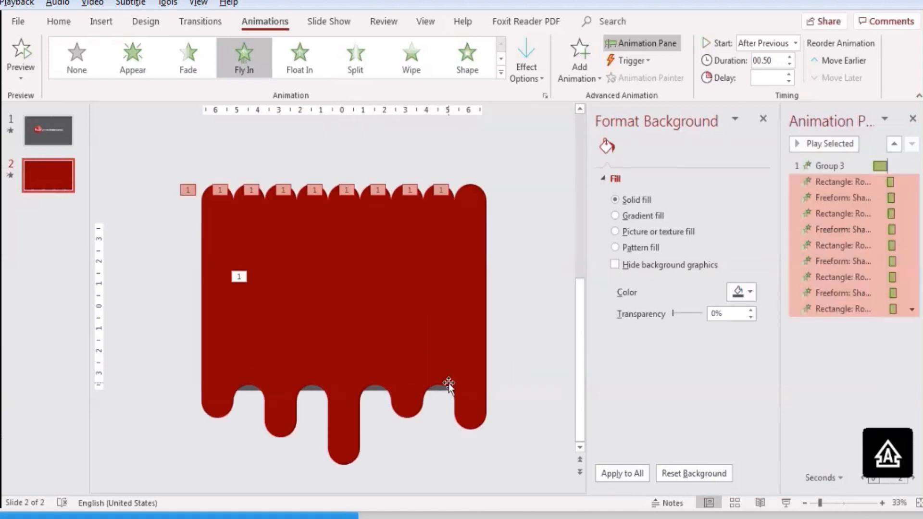
- Select all nine bars without the logo group and stretch their lower ends further below the slide's bottom edge
click(207, 214)
key(ctrl+a)
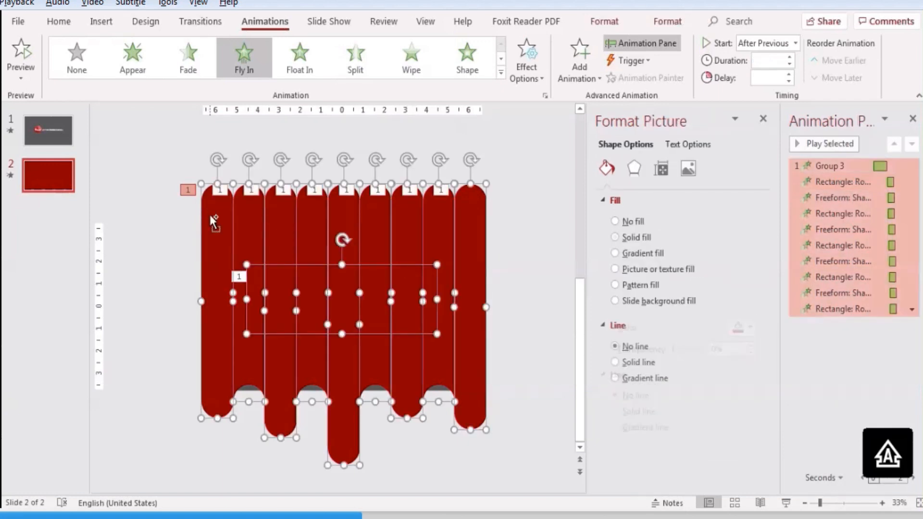
shift+click(368, 268)
drag(467, 430, 470, 447)
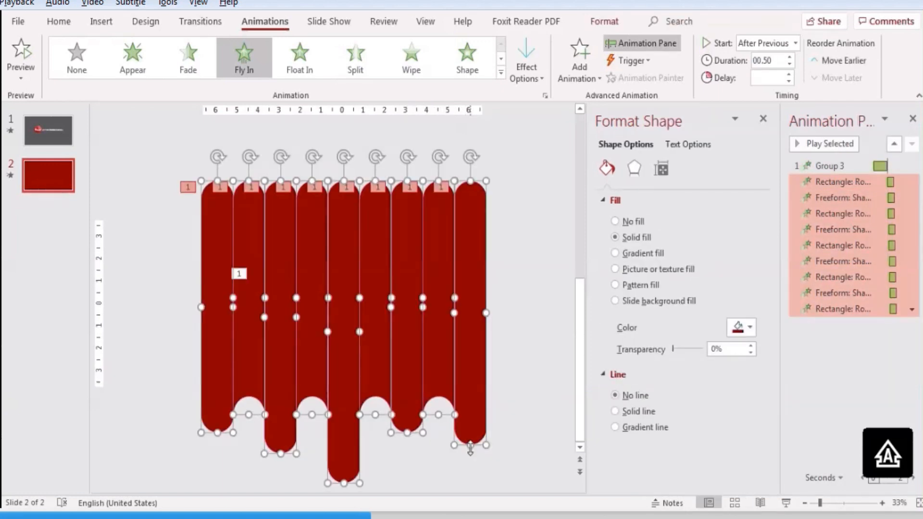
click(536, 385)
- Preview the slide's animations starting from the first bar's Fly In
click(476, 255)
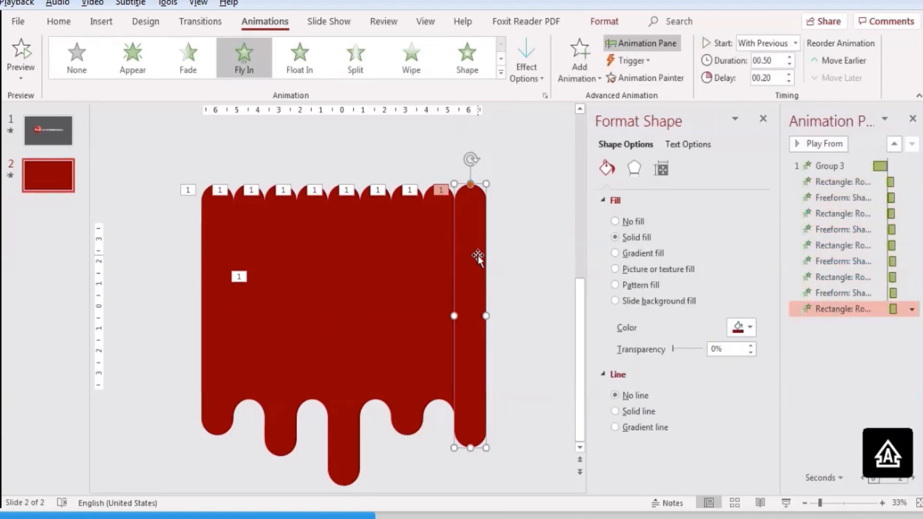
click(826, 184)
click(823, 144)
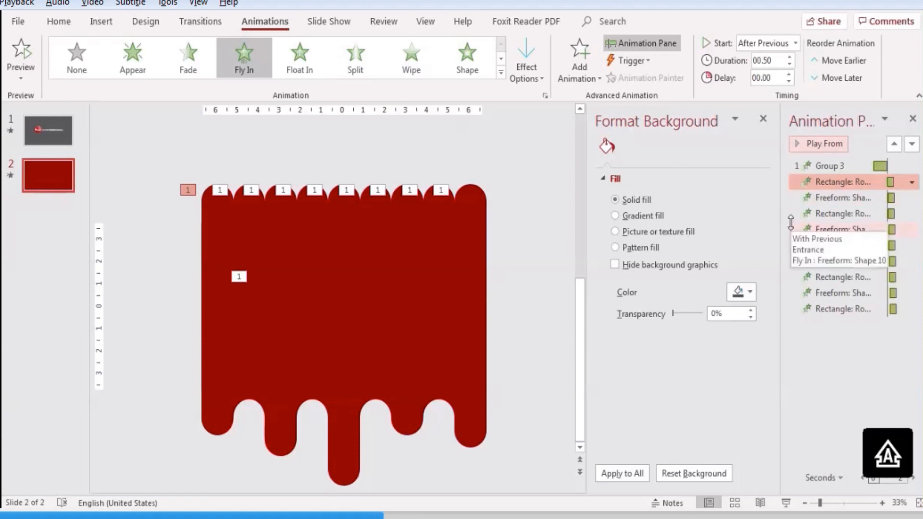
- Set the duration of all nine bars' Fly In animations to 1 seconds (Fast)
shift+click(856, 308)
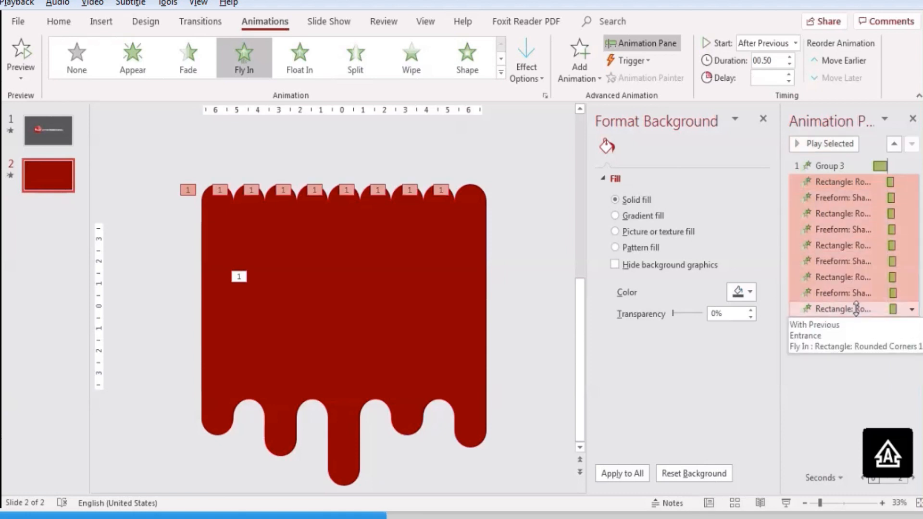
click(911, 309)
click(831, 394)
click(501, 203)
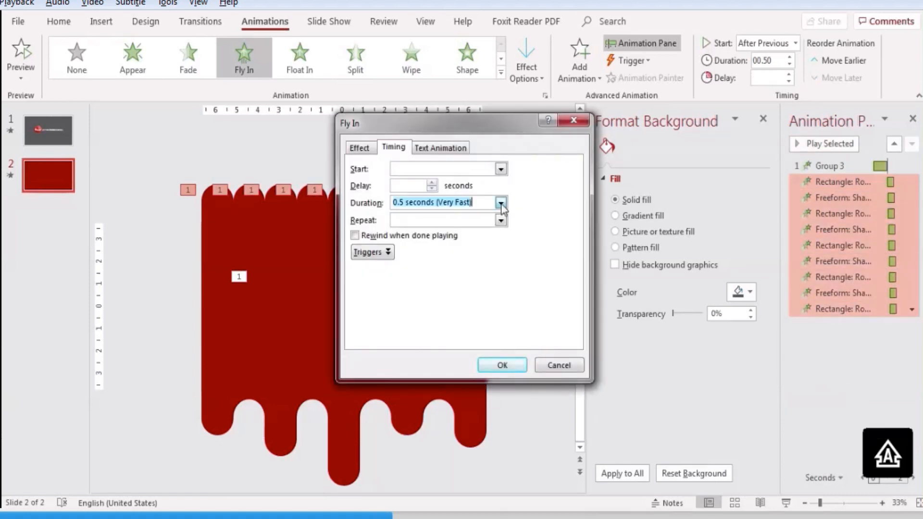
click(446, 254)
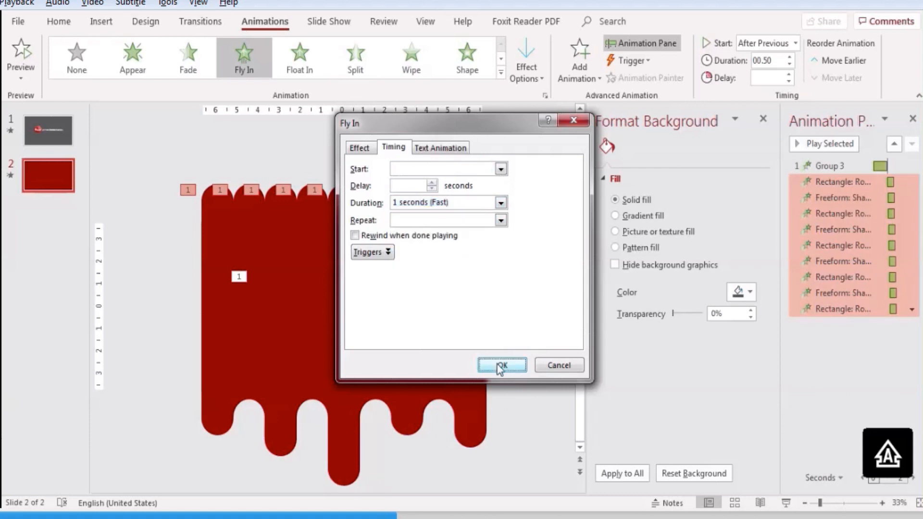
click(502, 365)
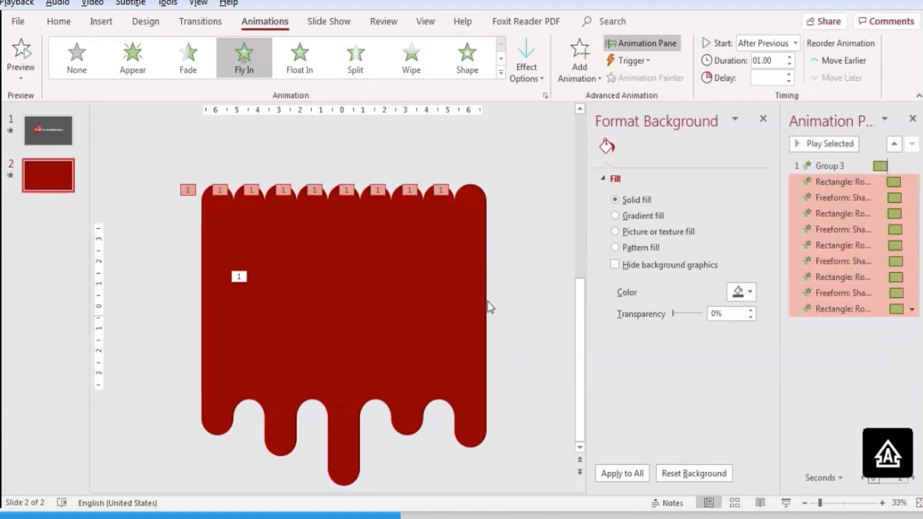
- Play the slide in slide show view, replay its animations once, and return to editing
click(545, 267)
click(478, 202)
click(524, 229)
click(786, 503)
key(Right)
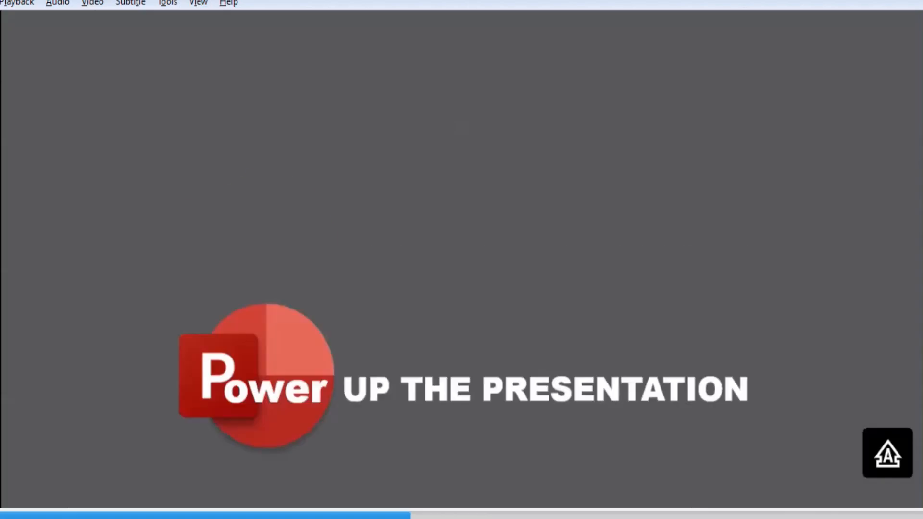
key(Left)
key(Right)
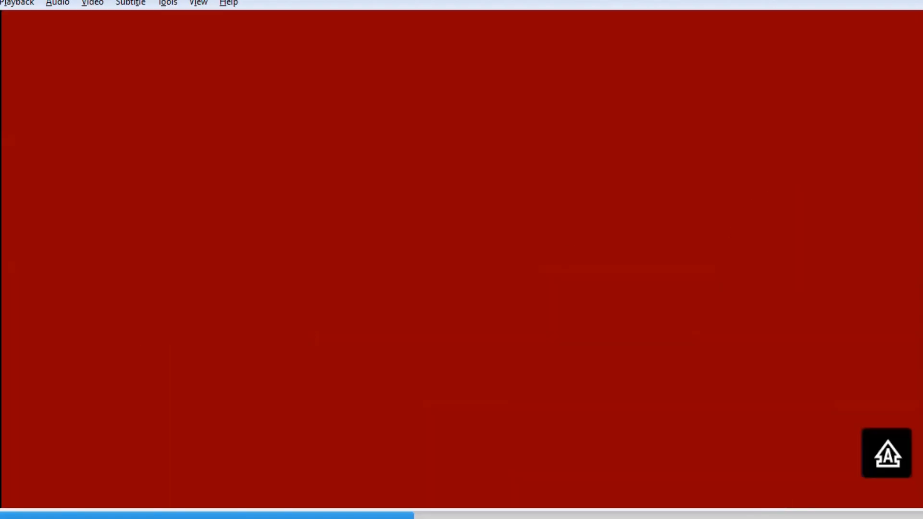
key(Escape)
- Try replacing the nine bars' Fly In animation with the Fly Out exit effect and undo the replacement
click(478, 277)
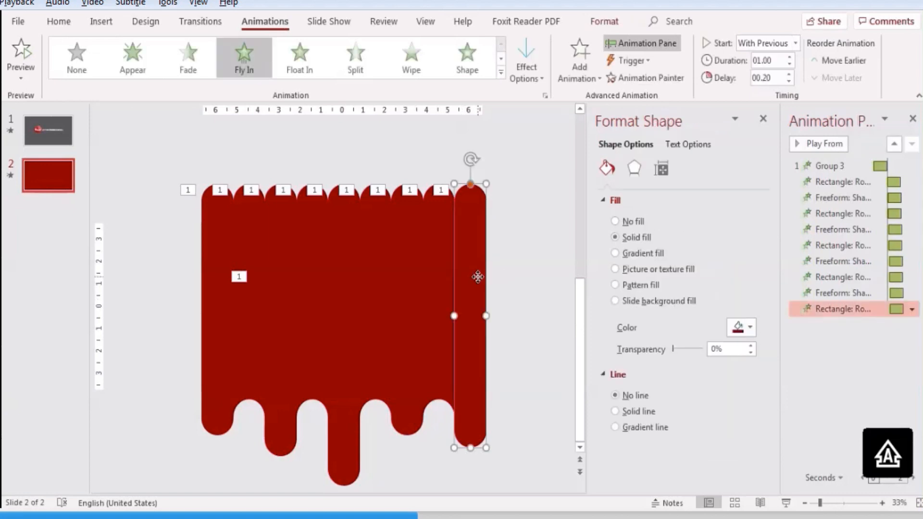
key(ctrl+a)
shift+click(406, 262)
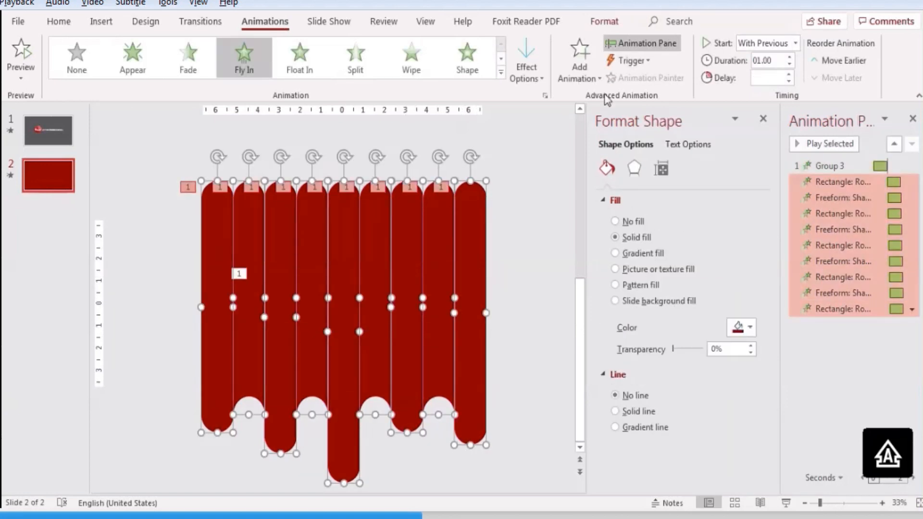
click(581, 61)
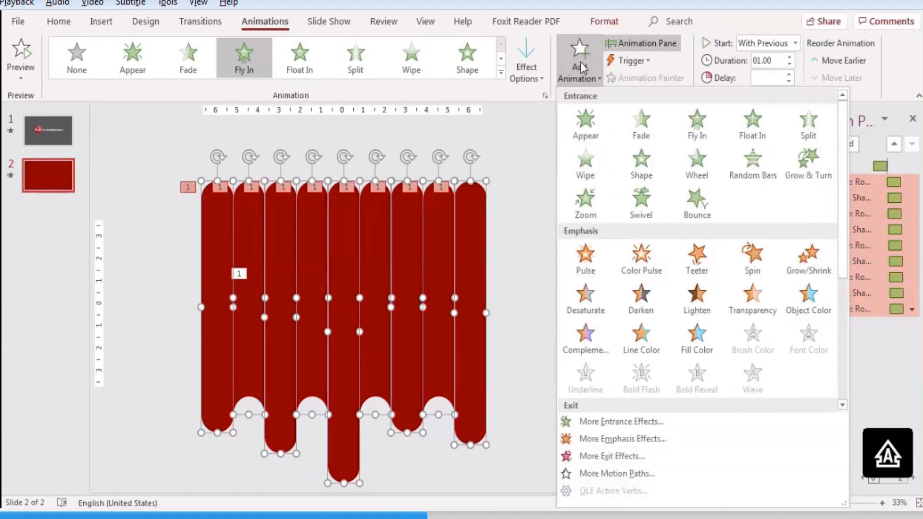
click(641, 459)
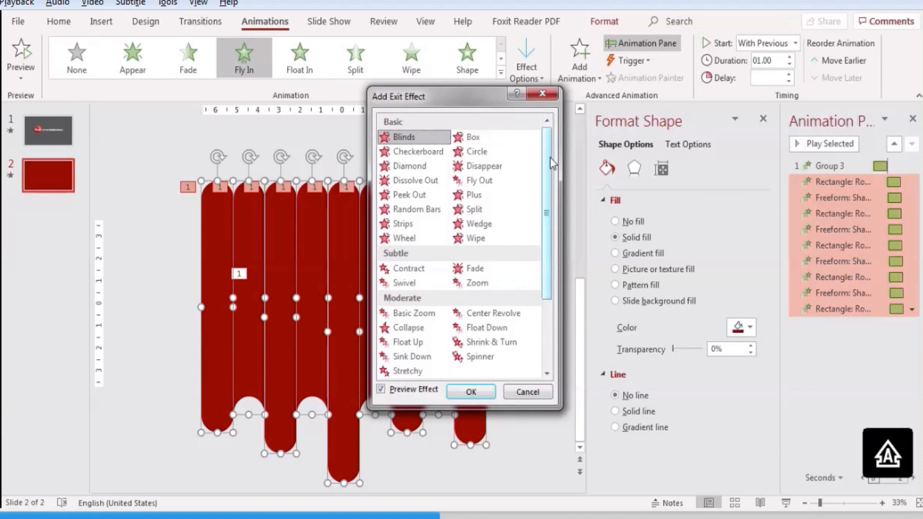
scroll(558, 260, down, 3)
click(543, 93)
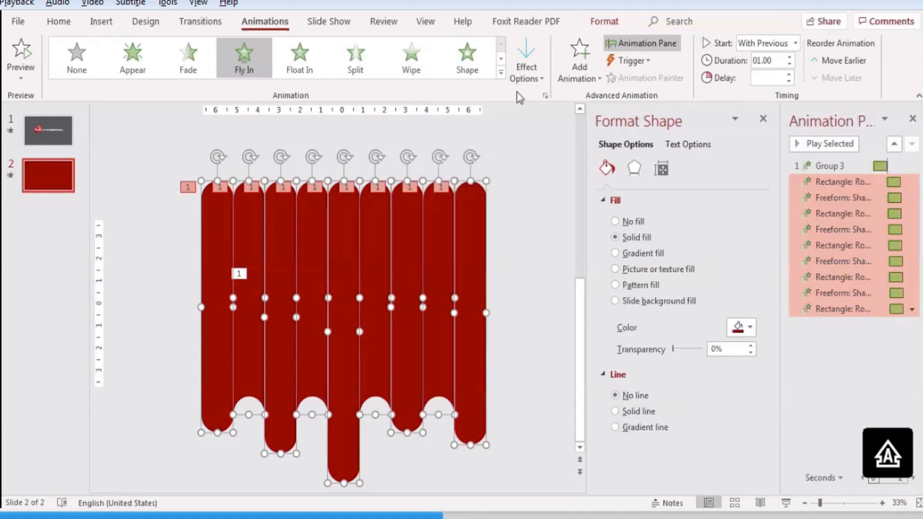
click(501, 73)
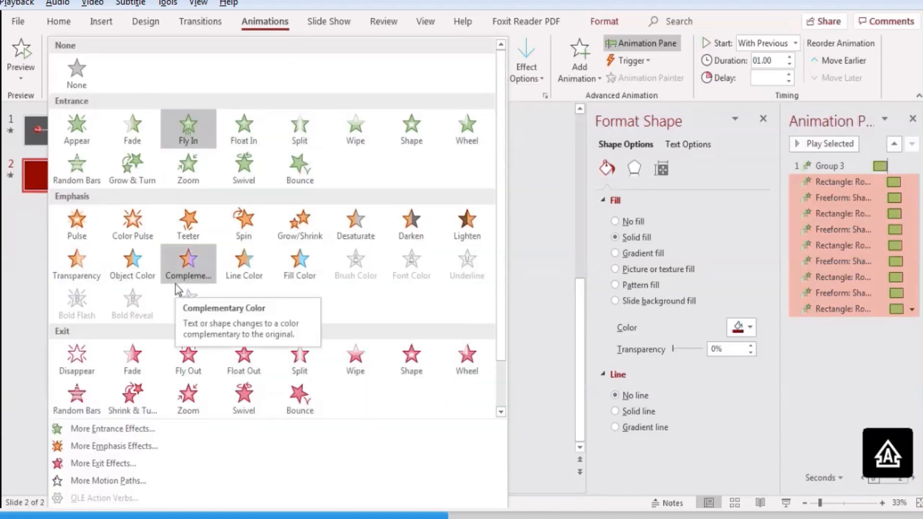
click(190, 358)
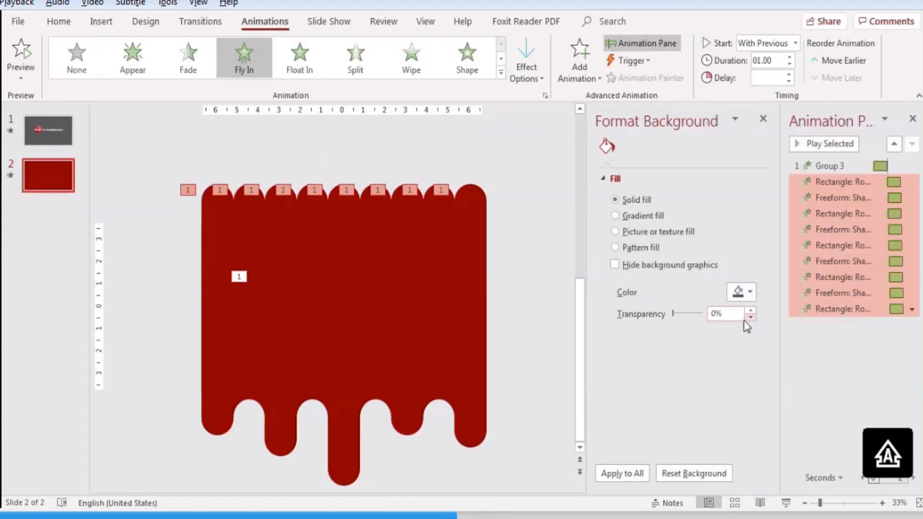
key(ctrl+z)
- Add a Fly Out exit animation to the nine bars, without the logo group, in addition to their Fly In
click(477, 282)
key(ctrl+a)
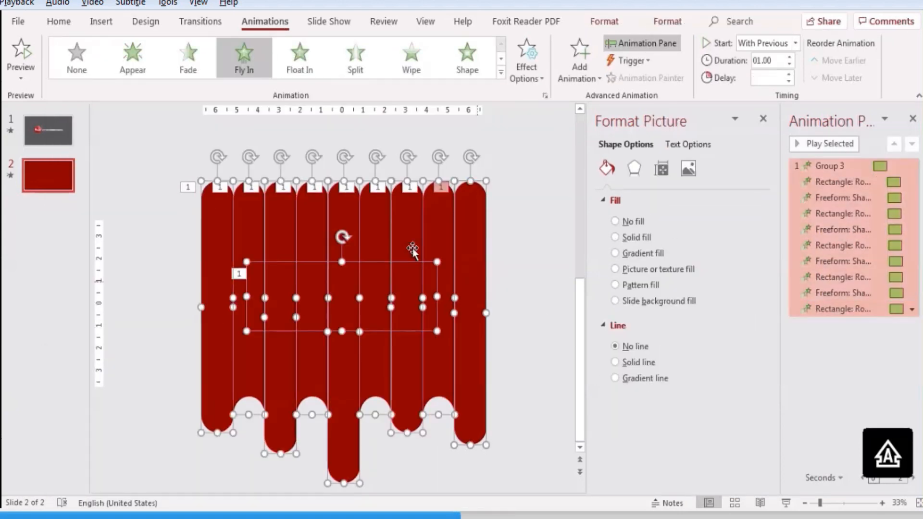
click(589, 69)
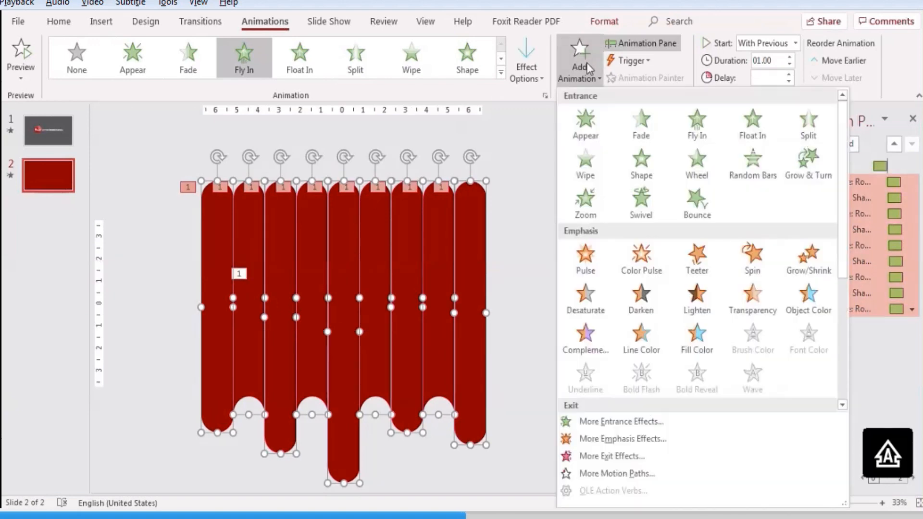
scroll(703, 252, down, 3)
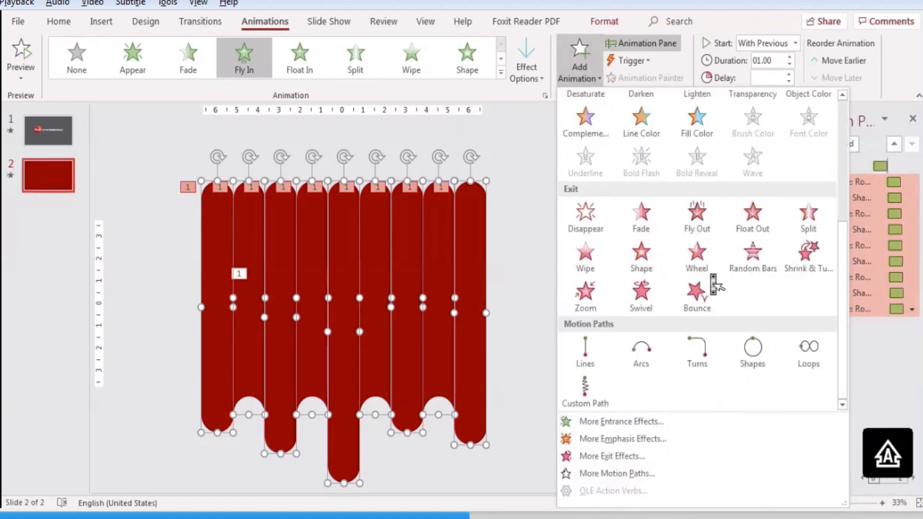
click(697, 213)
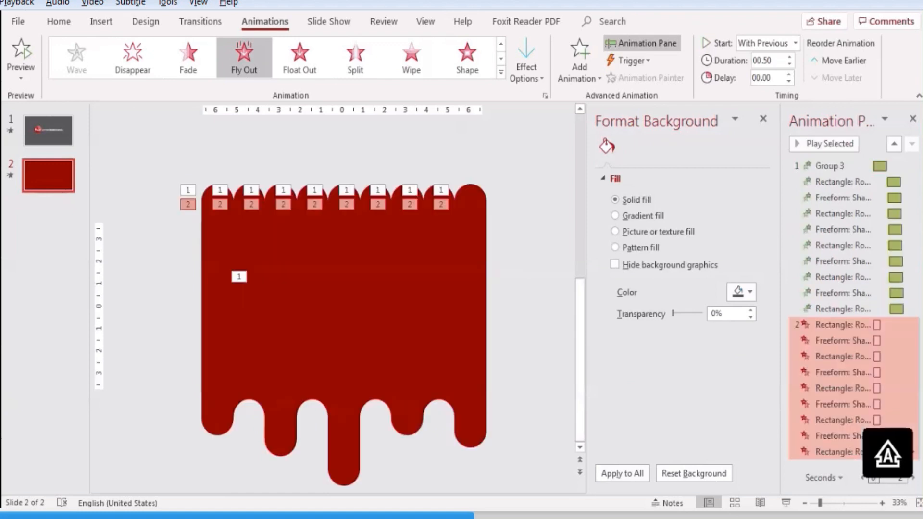
- Set the first bar's Fly Out to start after previous and the other eight bars' Fly Out to start with previous
click(903, 325)
click(912, 325)
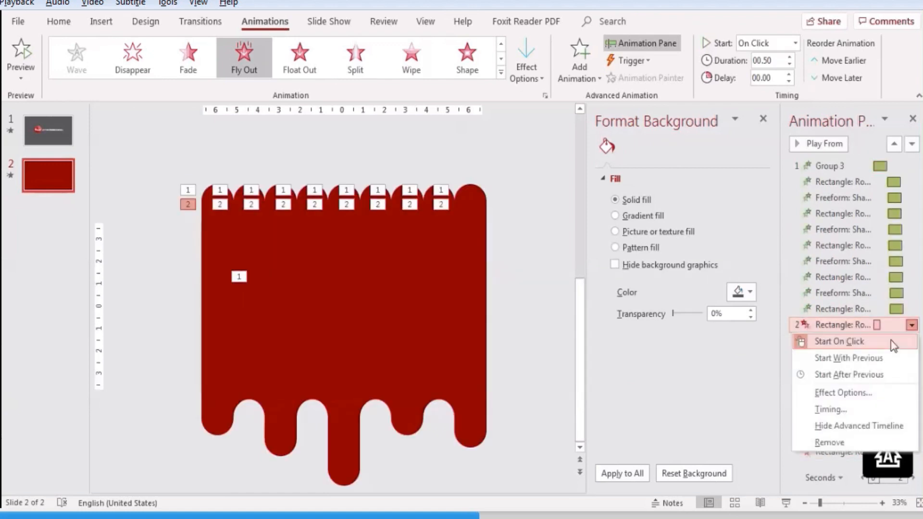
click(876, 375)
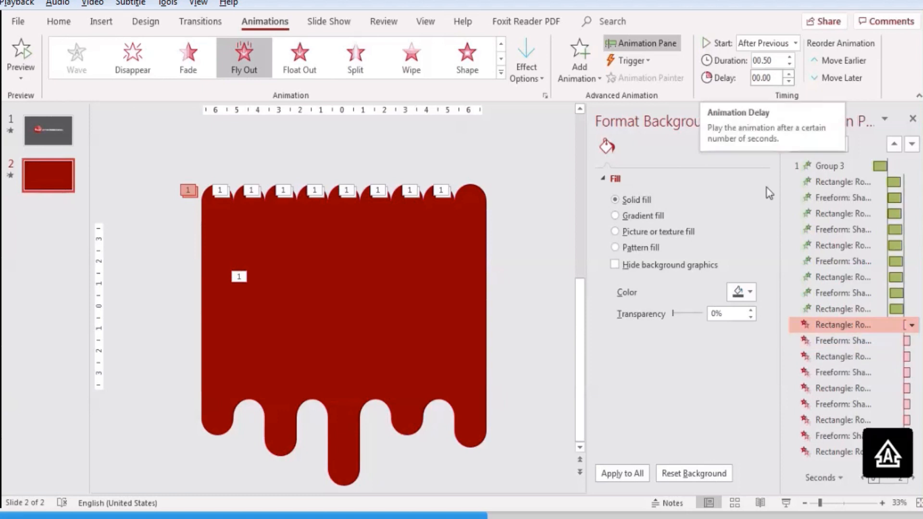
click(880, 340)
shift+click(849, 455)
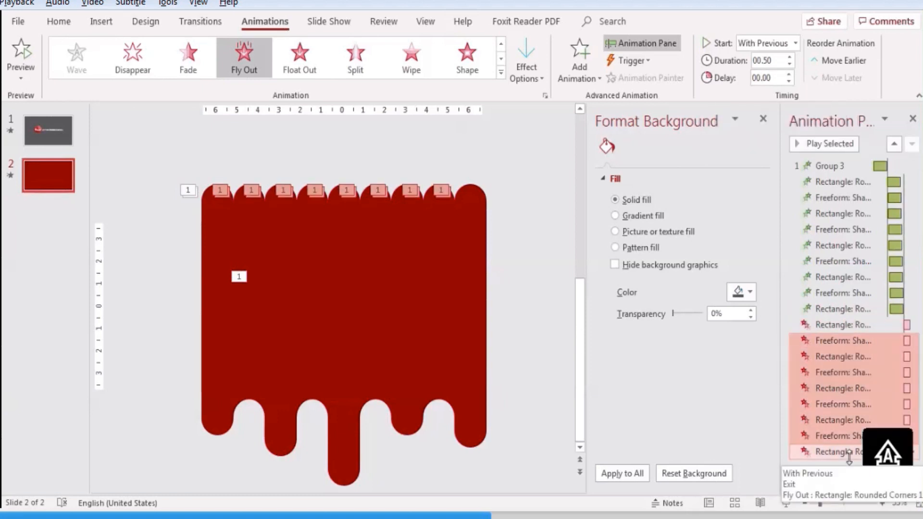
right_click(887, 448)
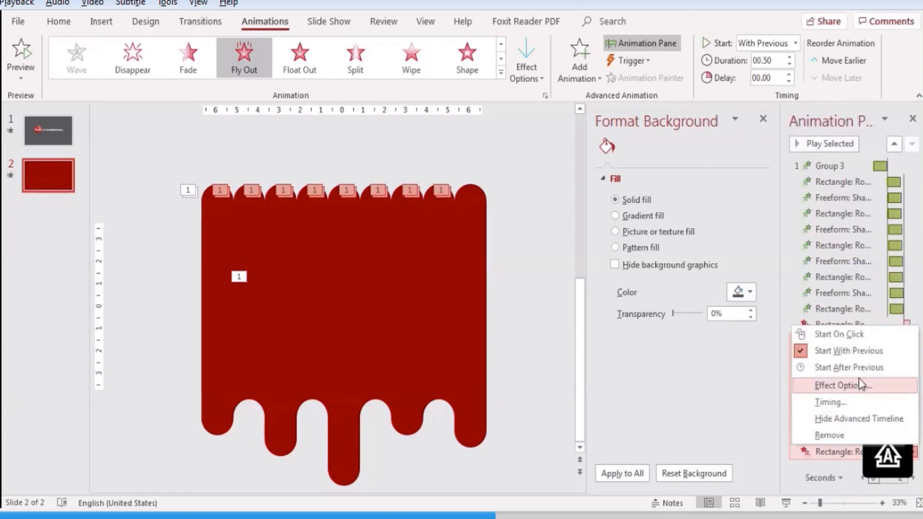
click(849, 351)
- Set start delays on the second through fifth bars' Fly Out animations, using 0.05 s for the second and 0.10 s for the fifth
click(847, 341)
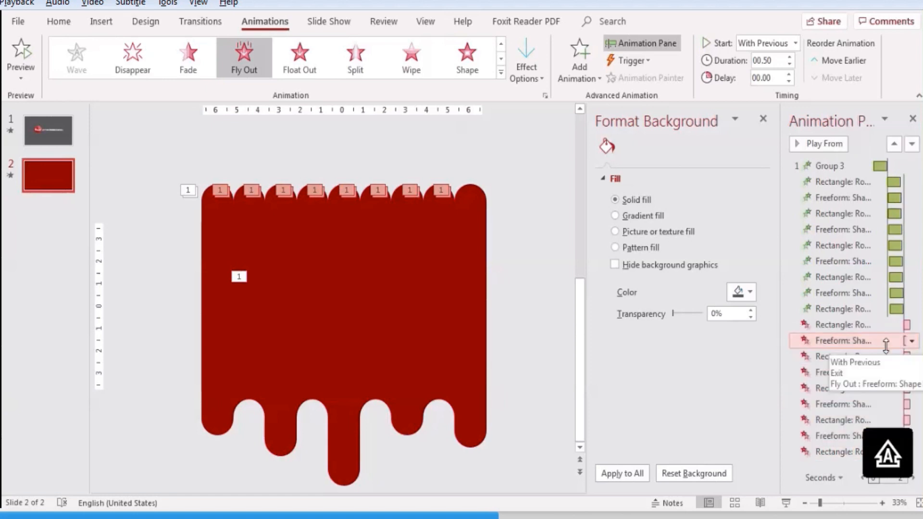
click(912, 341)
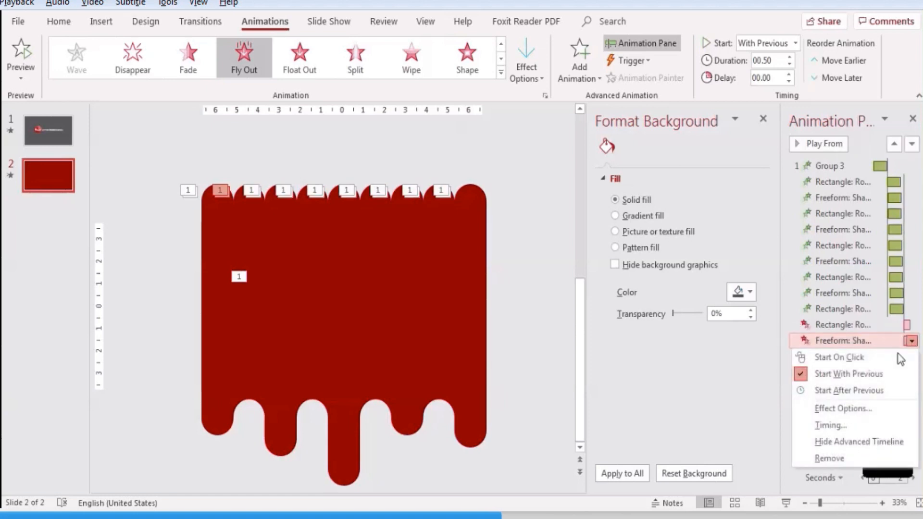
click(775, 78)
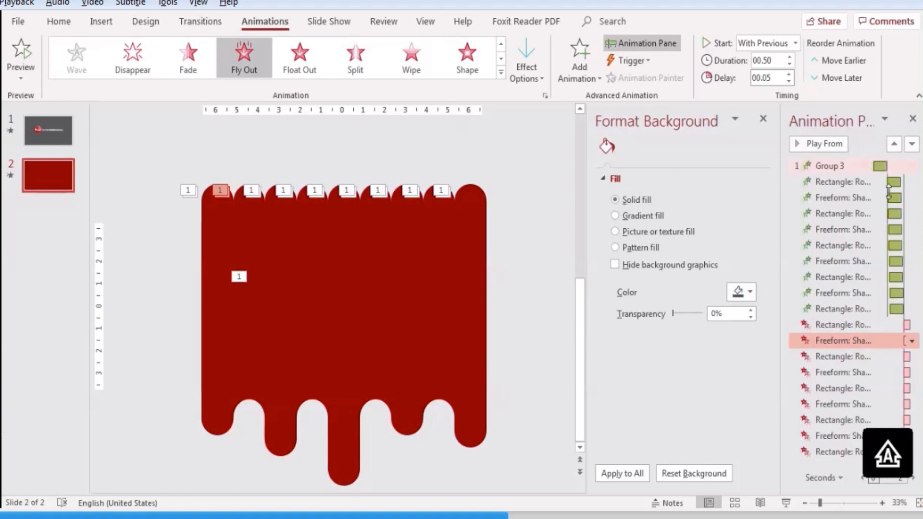
click(877, 358)
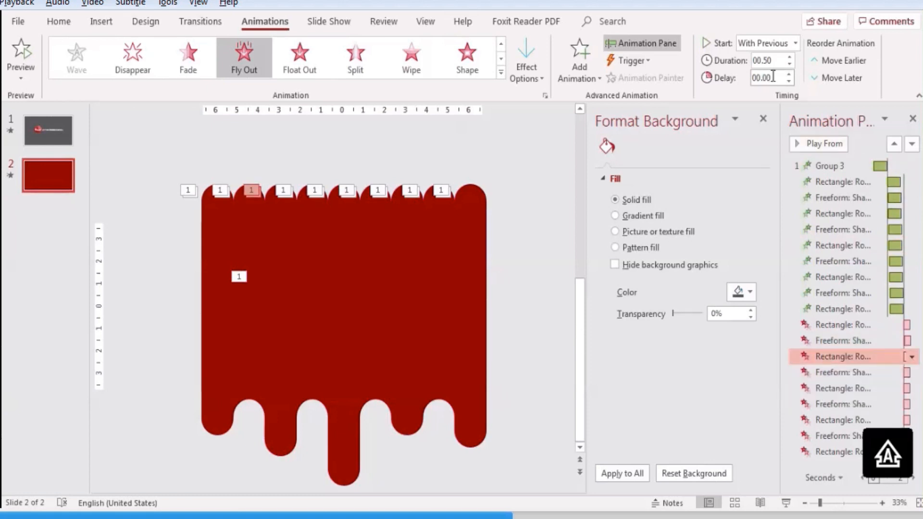
click(813, 373)
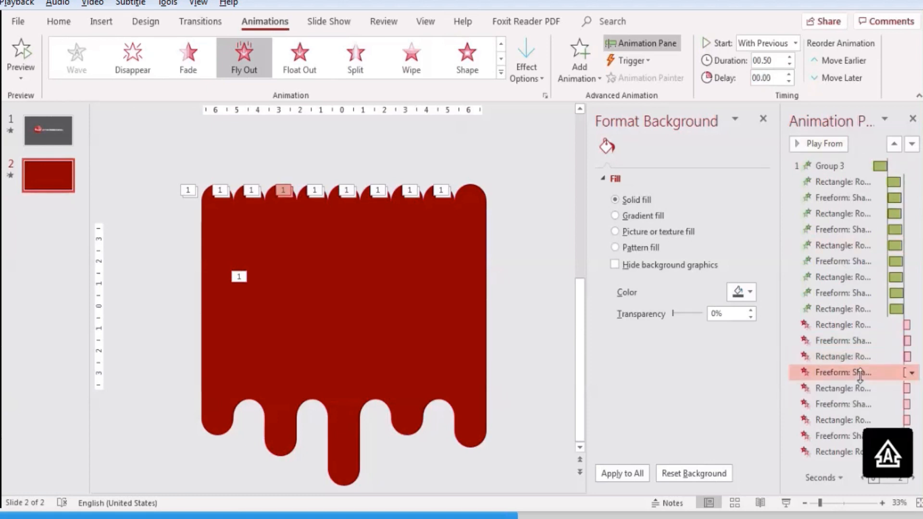
click(774, 78)
click(778, 80)
click(777, 78)
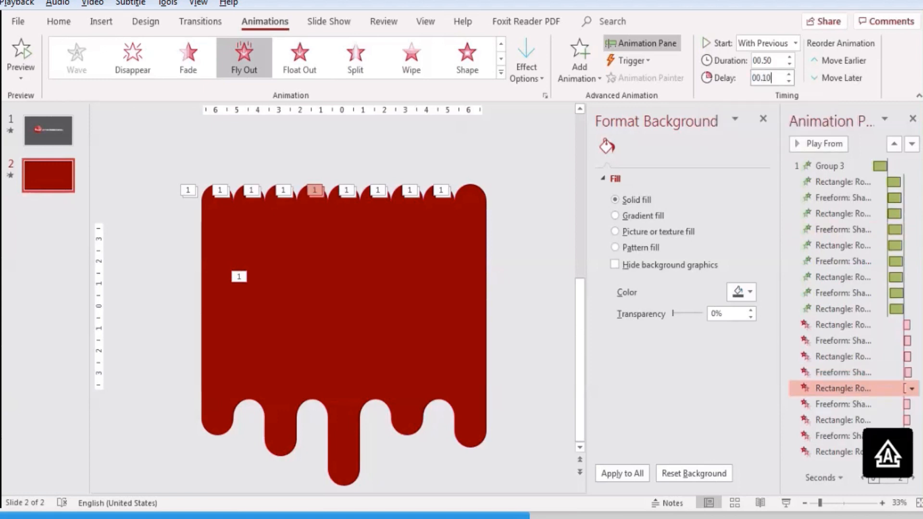
- Set start delays on the sixth through ninth bars' Fly Out animations, using 0.20 s for the eighth and ninth
click(854, 406)
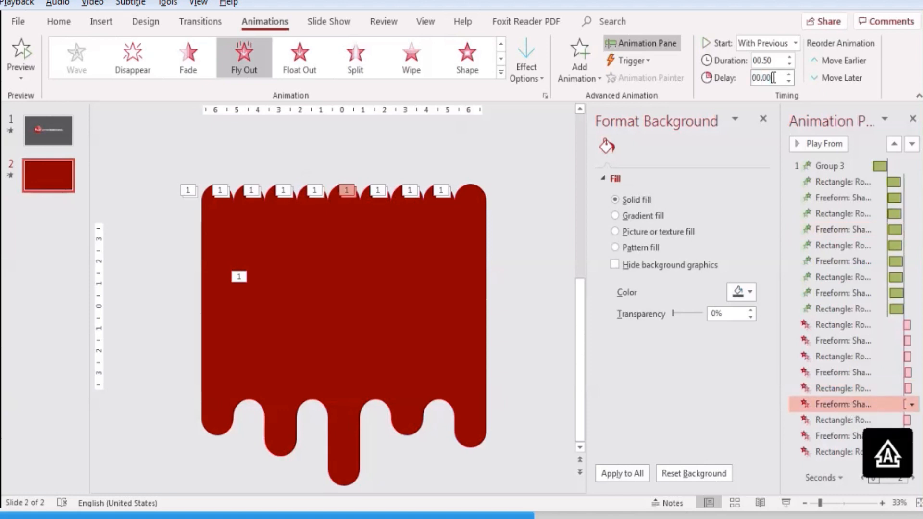
click(845, 420)
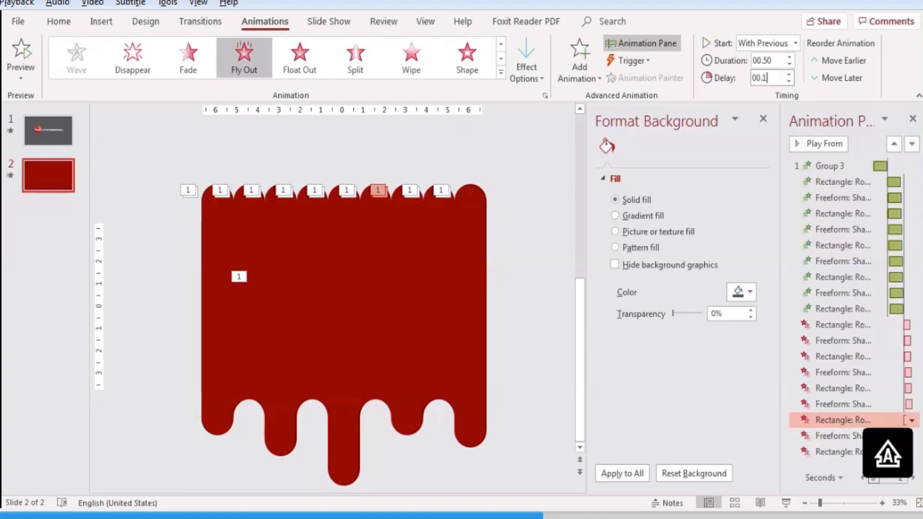
click(847, 436)
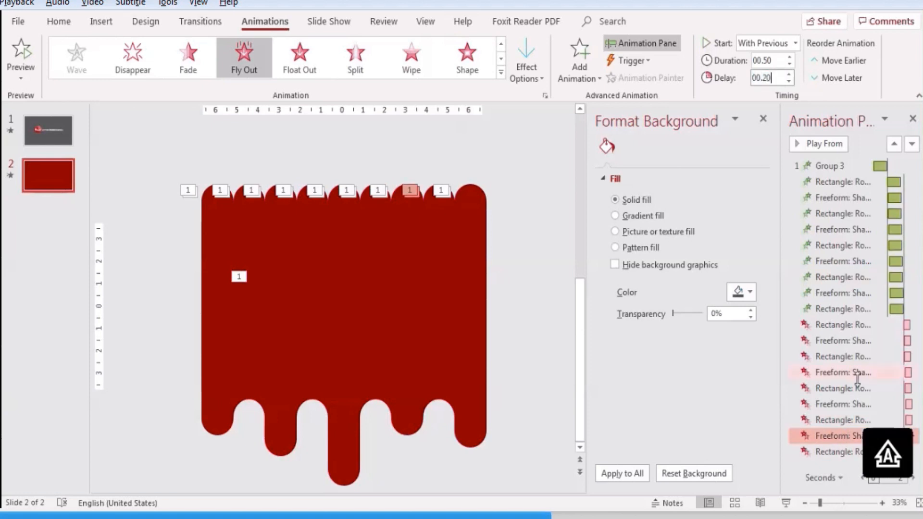
click(842, 452)
double_click(775, 78)
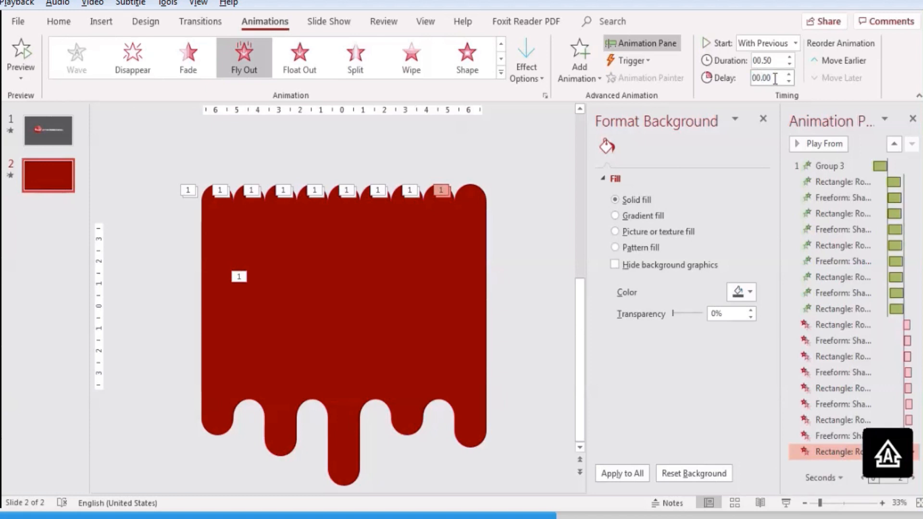
key(Return)
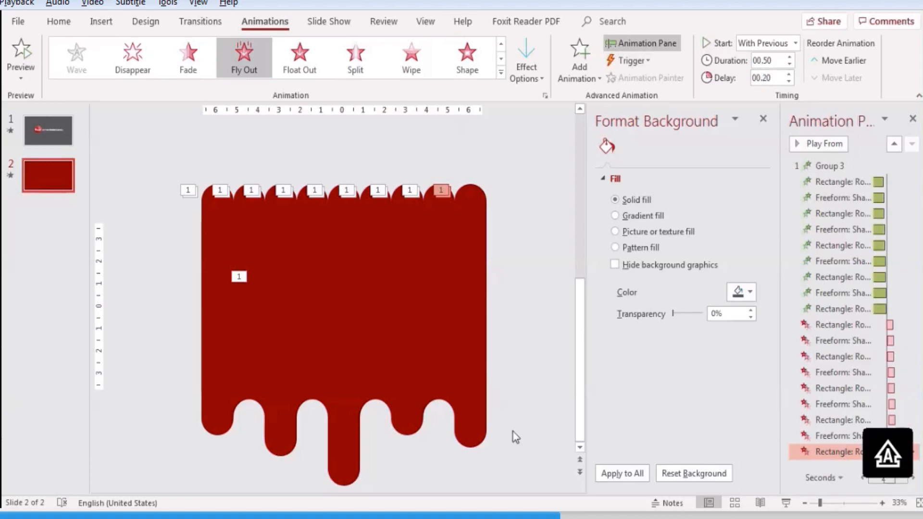
- Duplicate slide 2 and delete everything on the duplicate to leave a blank slide 3
click(57, 178)
right_click(57, 178)
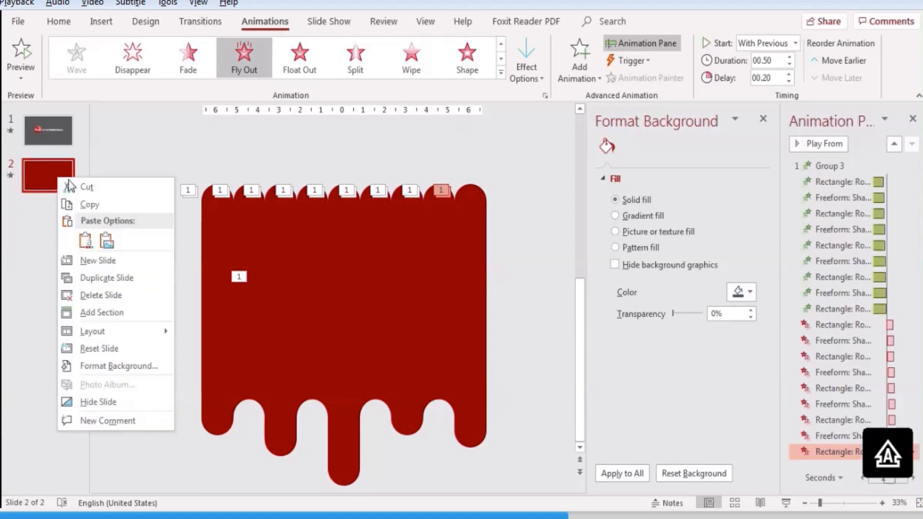
click(114, 270)
click(217, 241)
key(ctrl+a)
key(Delete)
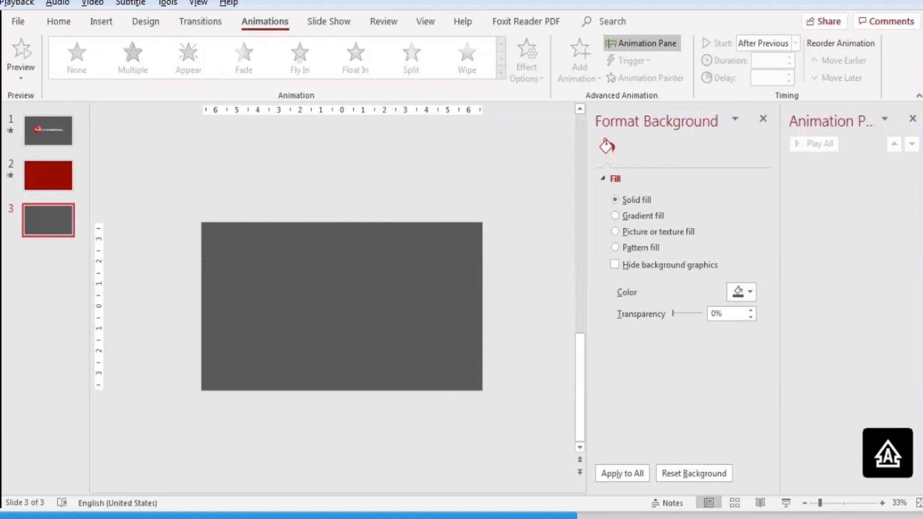
- Copy the profile banner, LIKE and SUBSCRIBE groups from the finished presentation and paste them onto slide 3
mouse_move(325, 518)
click(103, 469)
click(364, 192)
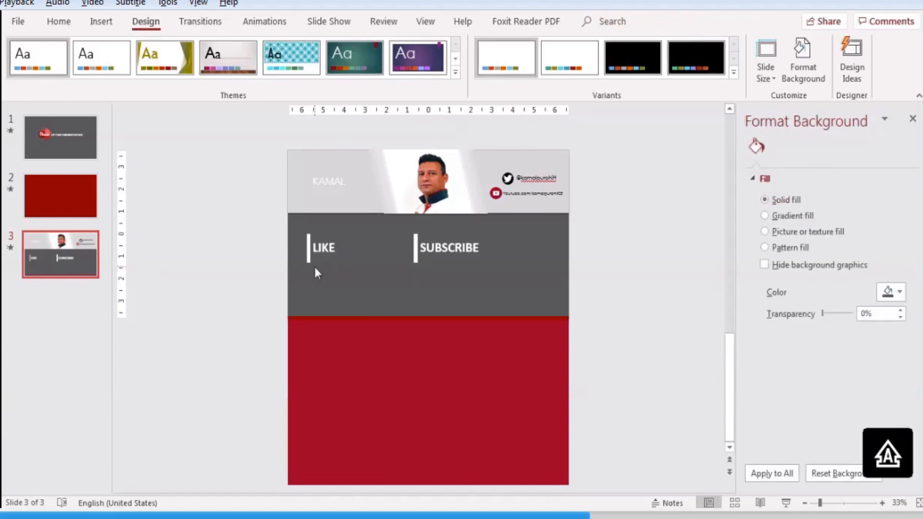
click(321, 248)
shift+click(452, 249)
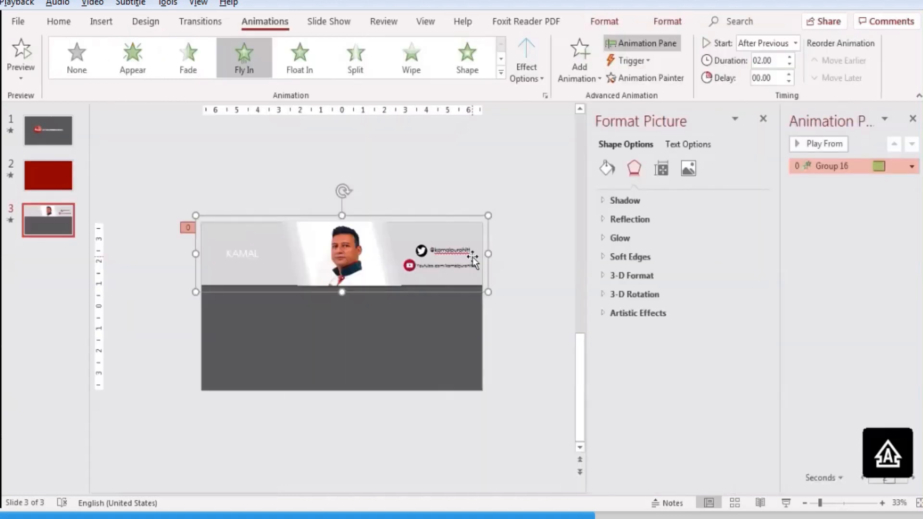
key(ctrl+v)
click(462, 347)
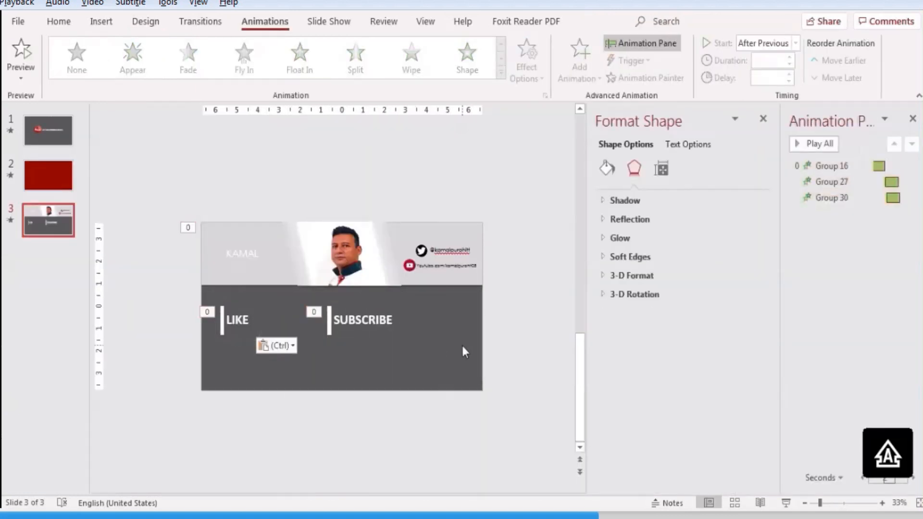
- Draw a slide-sized rectangle with dark red fill and no outline, and place it directly below slide 3
click(61, 23)
click(653, 44)
drag(201, 222, 483, 390)
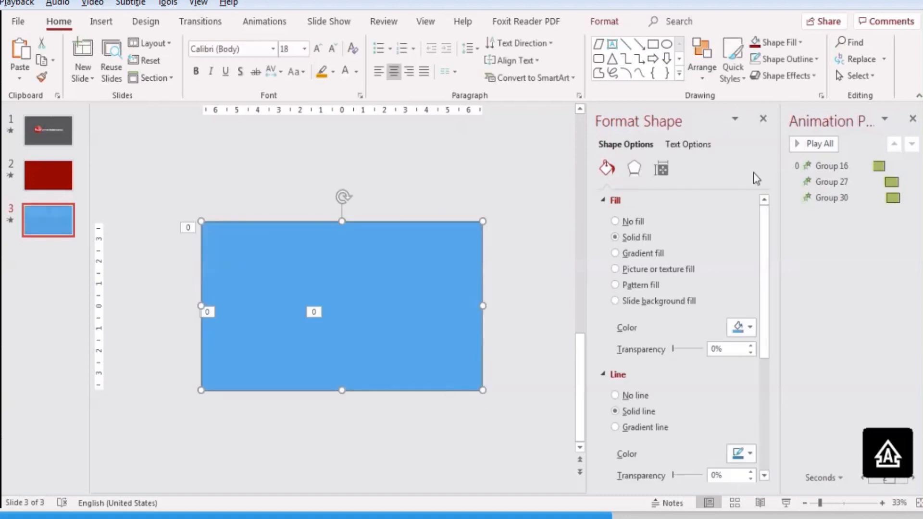
click(636, 396)
click(750, 328)
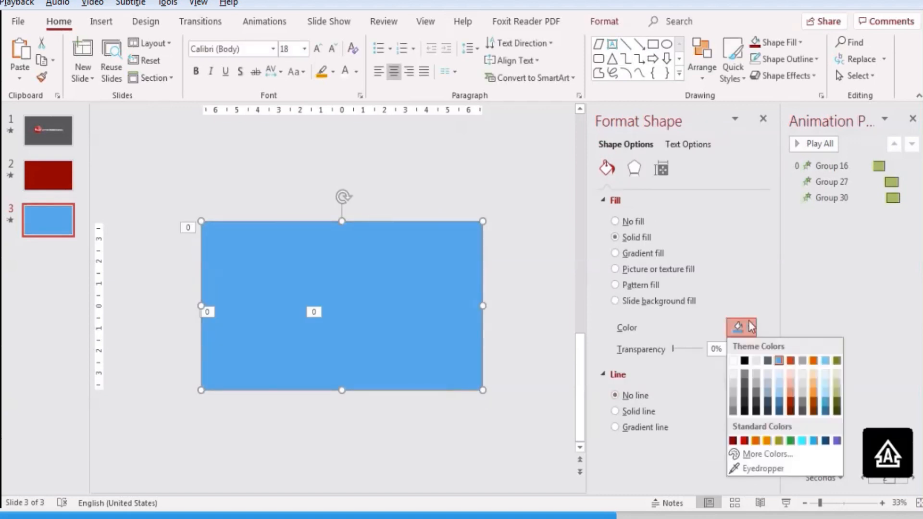
click(733, 440)
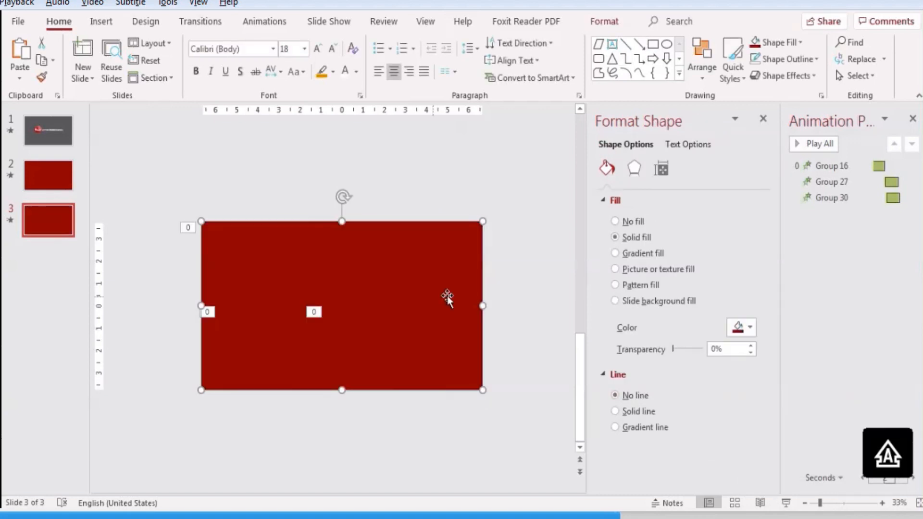
drag(423, 287, 434, 453)
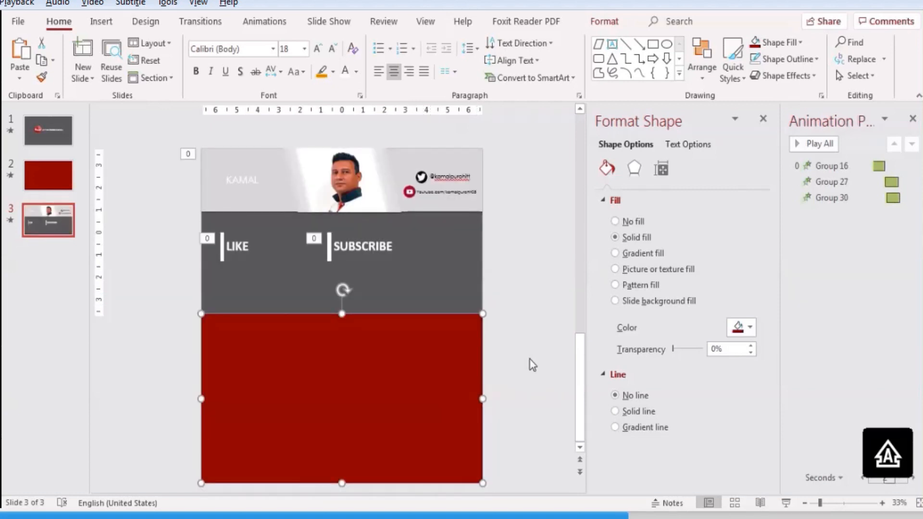
- Duplicate the dark red rectangle and give the copy a white fill with 85% transparency
click(527, 292)
click(427, 385)
key(ctrl+c)
key(ctrl+v)
click(743, 328)
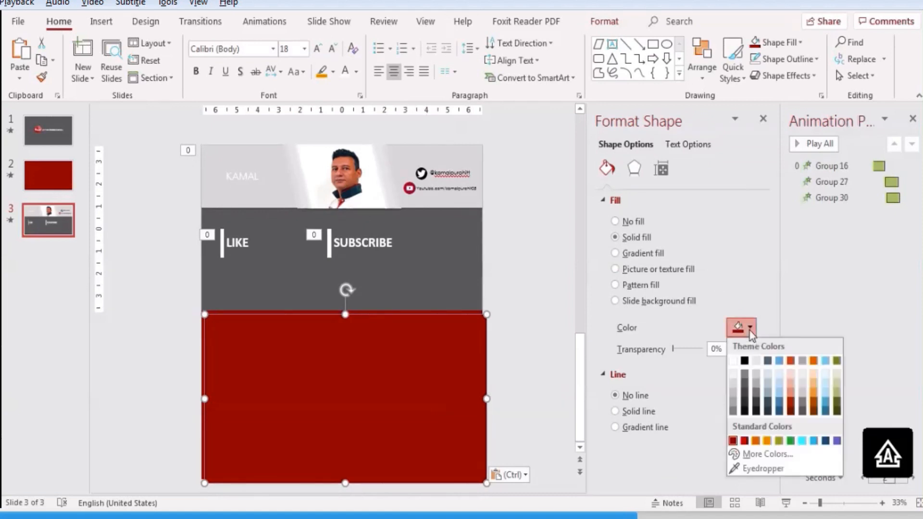
click(737, 369)
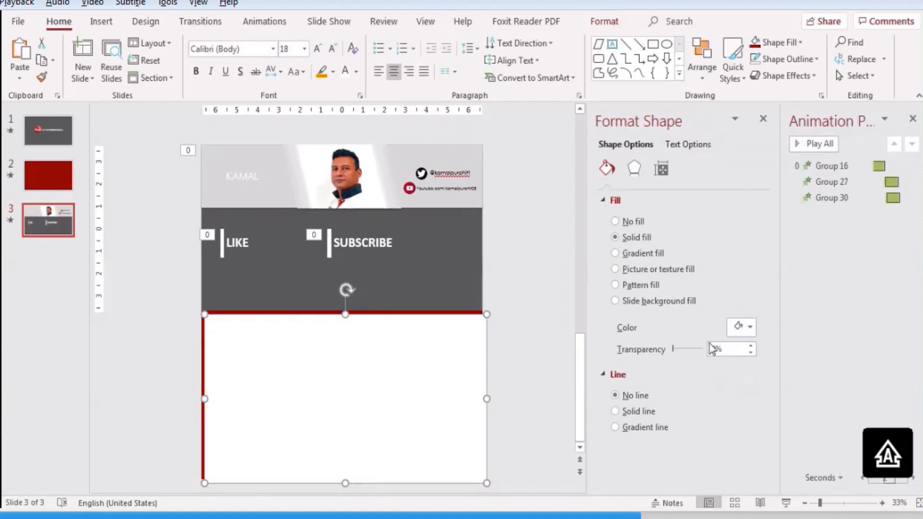
drag(675, 347, 701, 350)
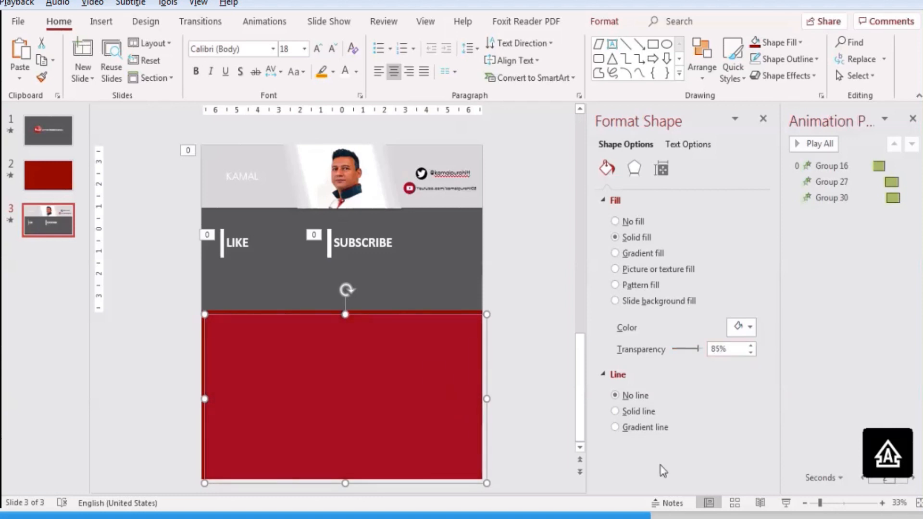
- Align the translucent white rectangle exactly over the dark red one below the slide
click(503, 324)
click(394, 373)
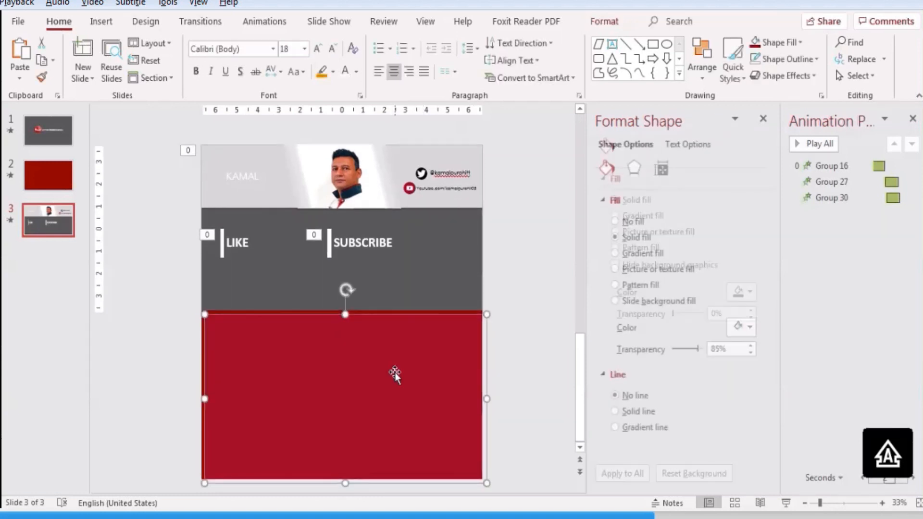
click(536, 379)
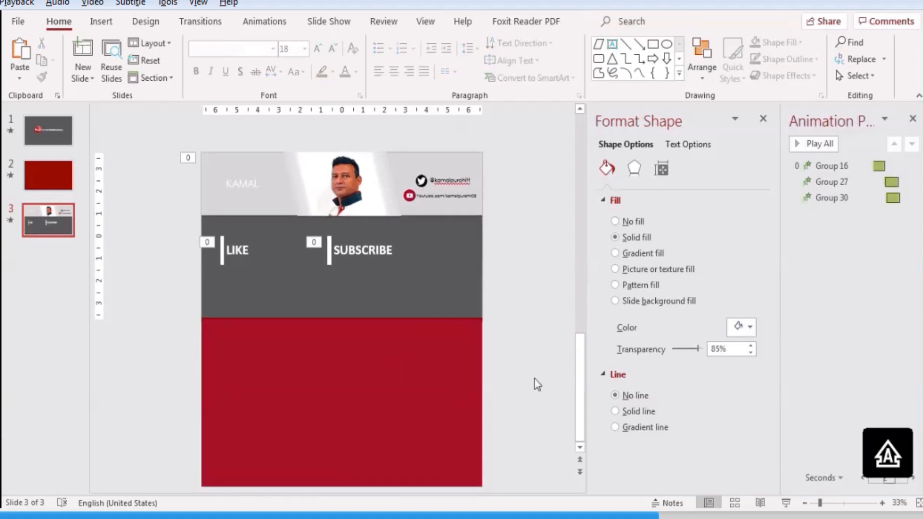
- Apply a Fly In entrance animation from the top to both overlapping rectangles
drag(170, 292, 536, 489)
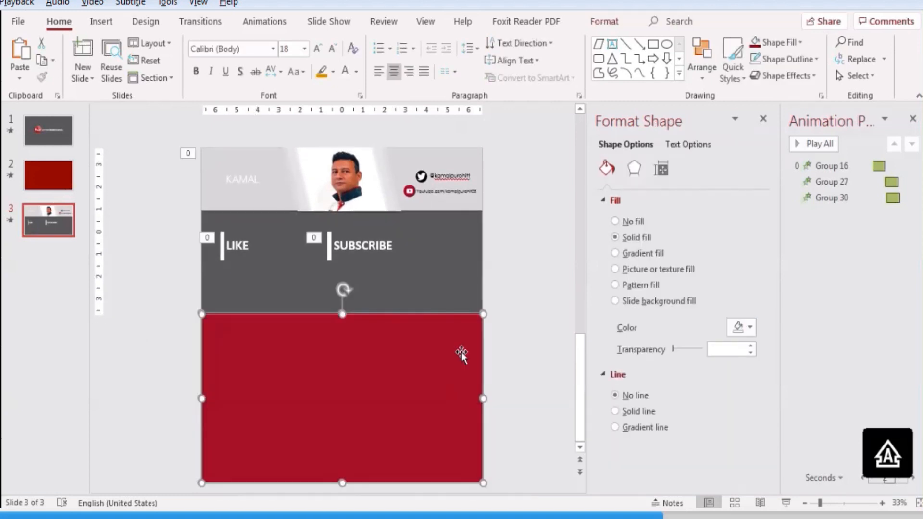
click(265, 22)
click(244, 55)
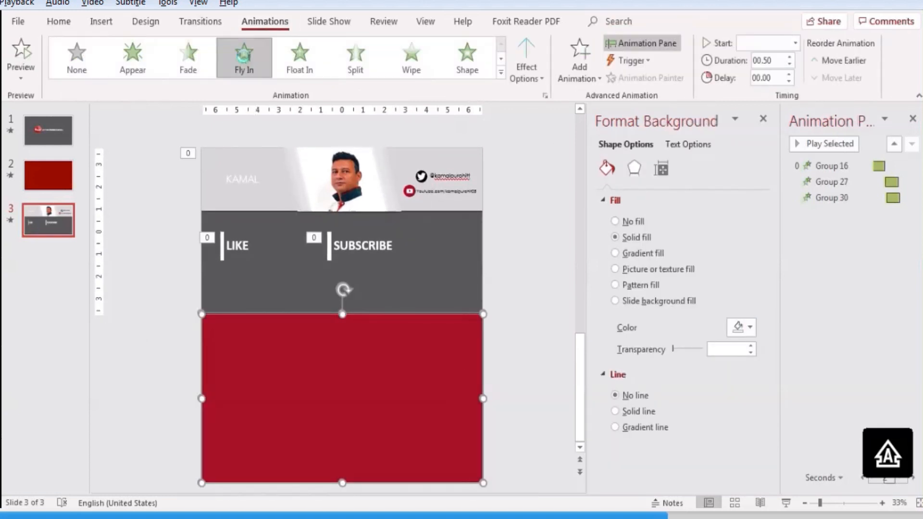
click(541, 83)
click(561, 245)
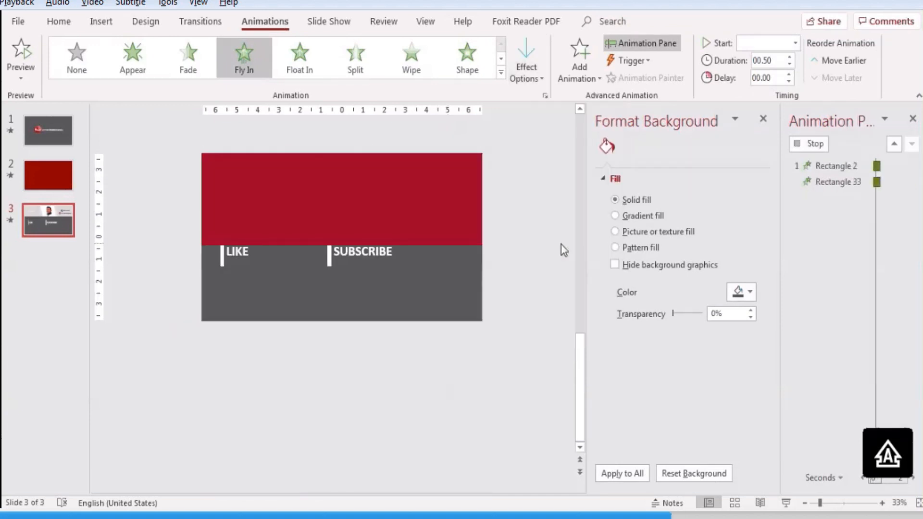
- Set Rectangle 2's Fly In to start after previous and Rectangle 33's Fly In to start with previous
click(912, 216)
click(913, 215)
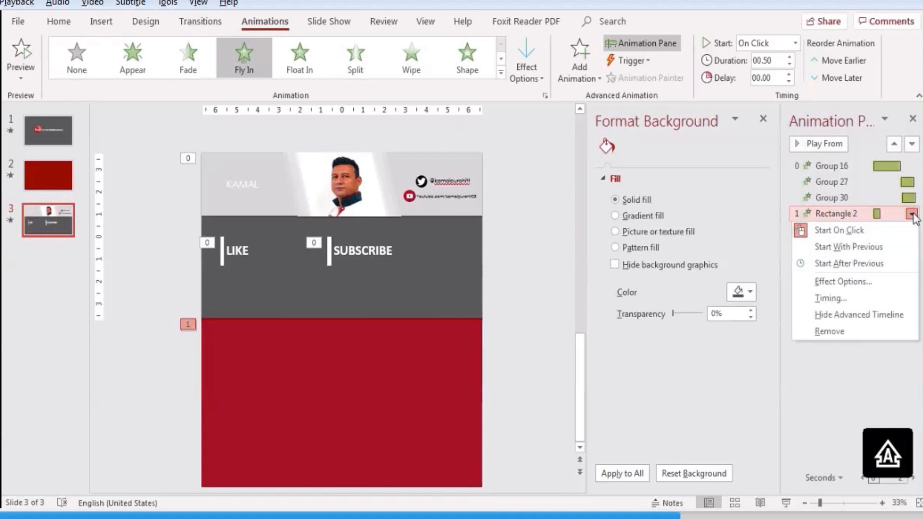
click(882, 263)
click(914, 230)
click(913, 230)
click(878, 278)
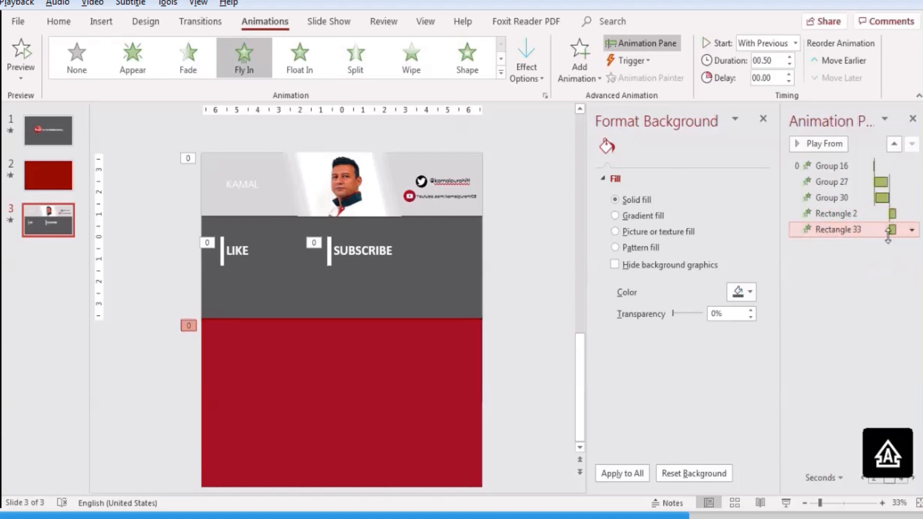
- Set Rectangle 2's Fly In duration to 2 seconds (Medium) with a smooth end of about 1.48 sec
click(906, 214)
click(912, 213)
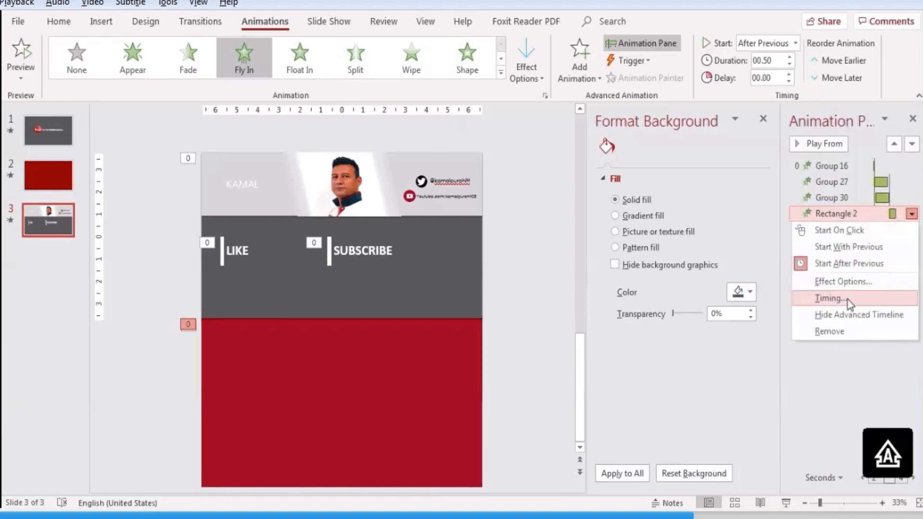
click(848, 299)
click(501, 203)
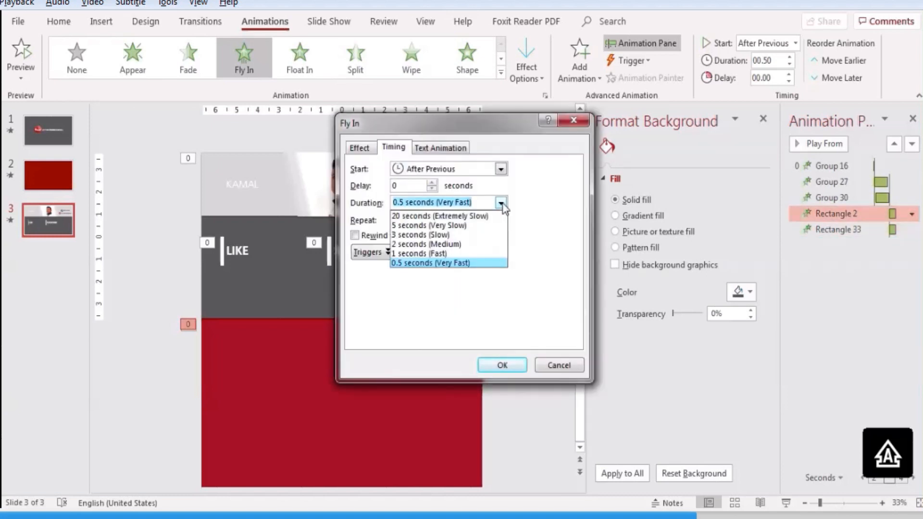
click(442, 244)
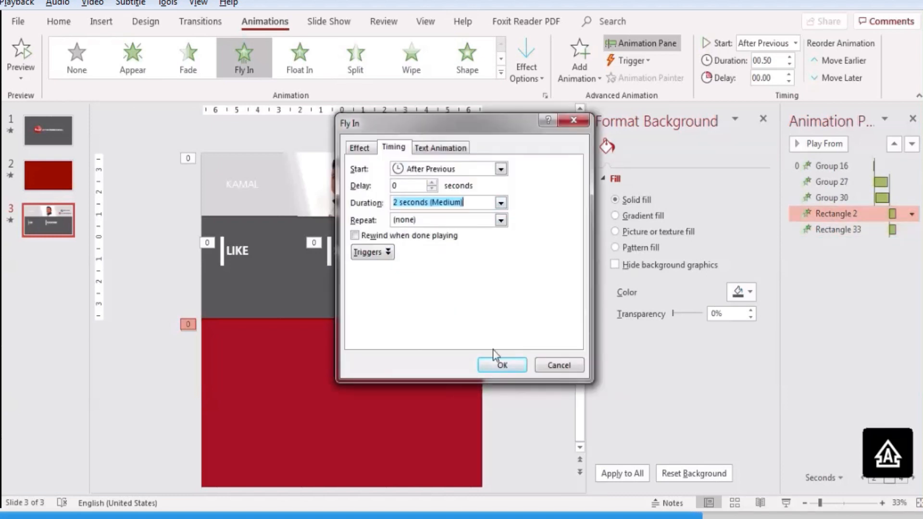
click(361, 148)
drag(428, 222, 459, 228)
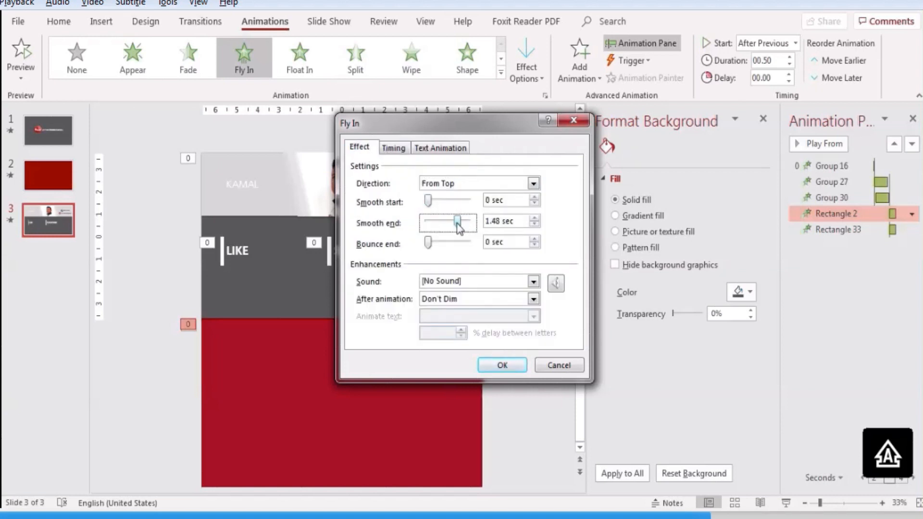
click(501, 365)
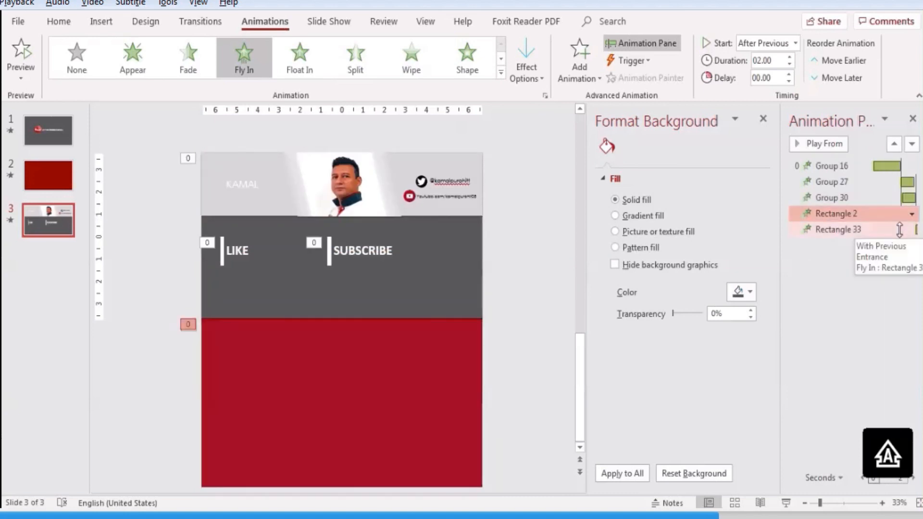
- Set Rectangle 33's Fly In duration to 2 seconds (Medium) with a smooth start of 1.50 sec
click(904, 230)
click(913, 229)
click(847, 312)
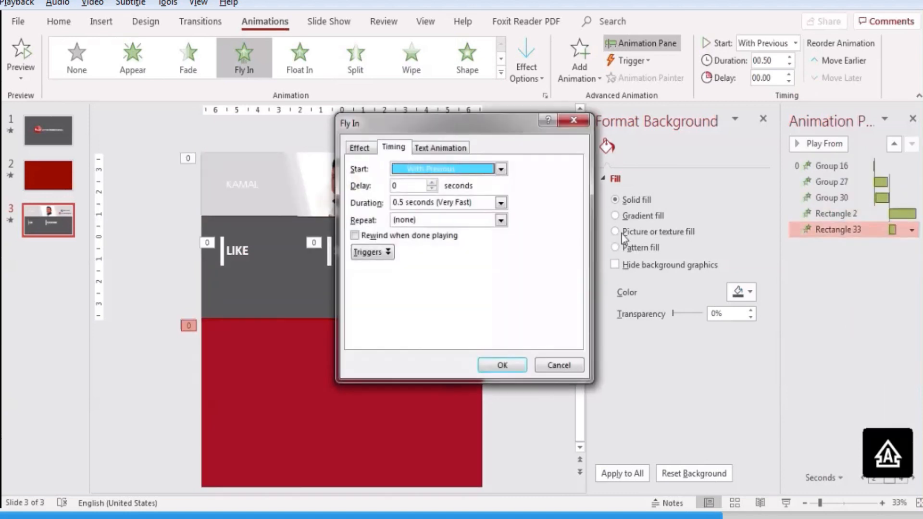
click(501, 202)
click(455, 245)
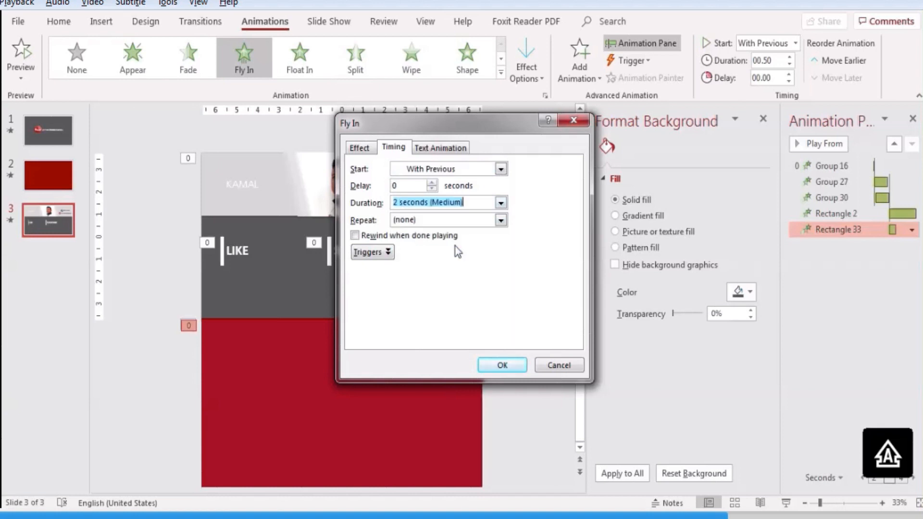
click(359, 148)
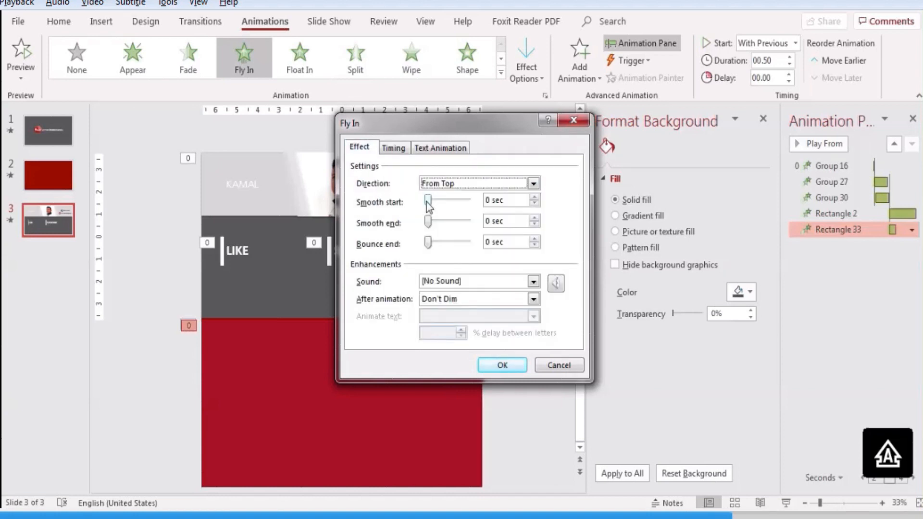
drag(428, 201, 456, 205)
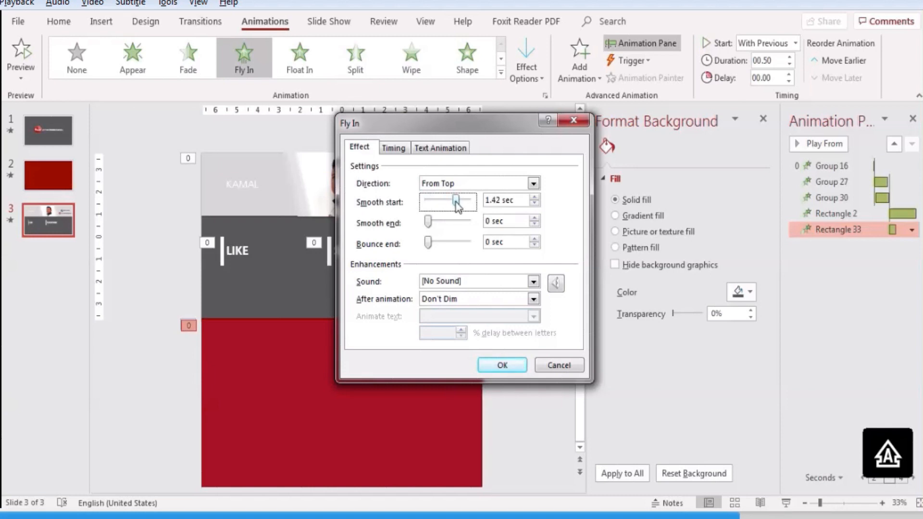
click(501, 200)
key(BackSpace)
key(BackSpace)
text(50)
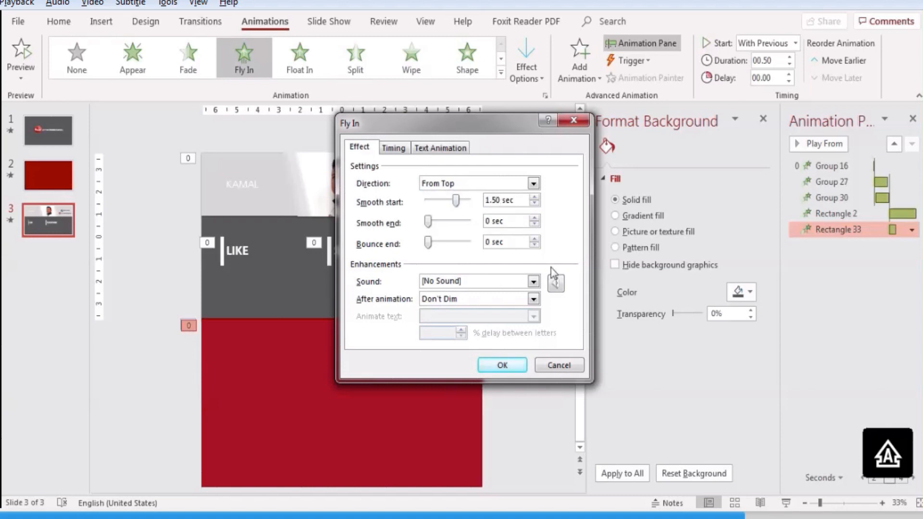
click(503, 366)
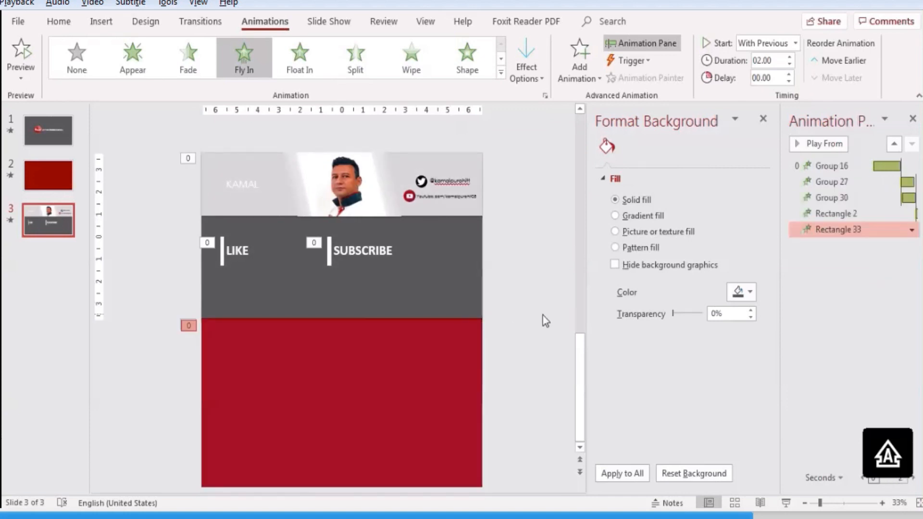
- Align the two overlapping red rectangles with each other and move their Fly In animations to the start of the slide's animation order
drag(178, 304, 447, 448)
click(597, 23)
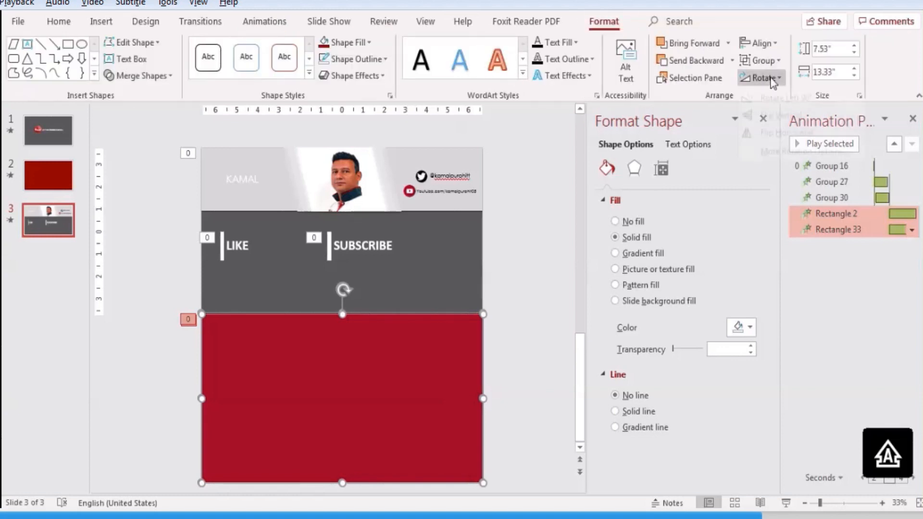
click(758, 43)
click(776, 118)
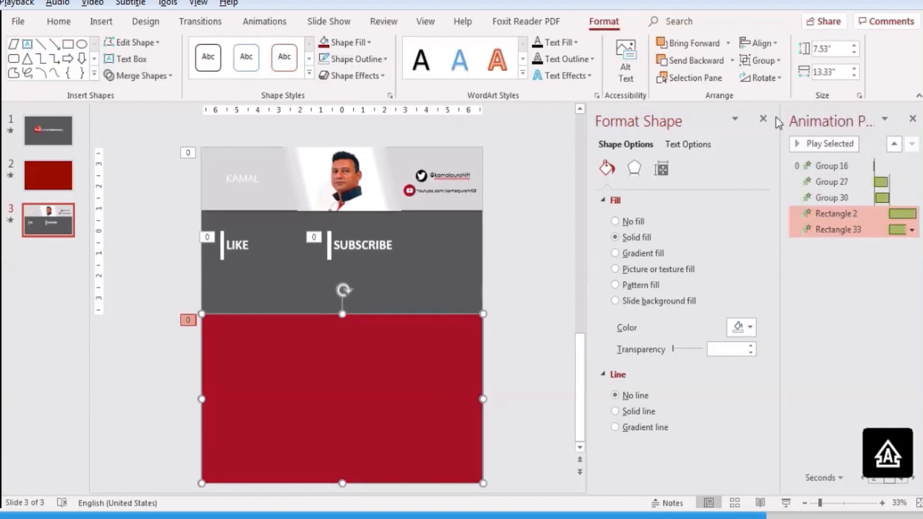
drag(853, 214, 849, 161)
- Set Group 16's Fly In to start after previous
click(836, 197)
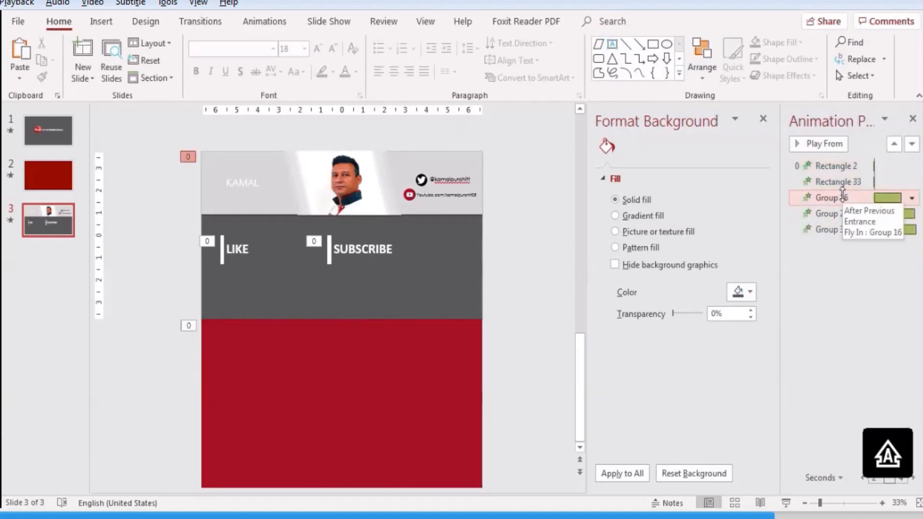
click(912, 198)
click(869, 250)
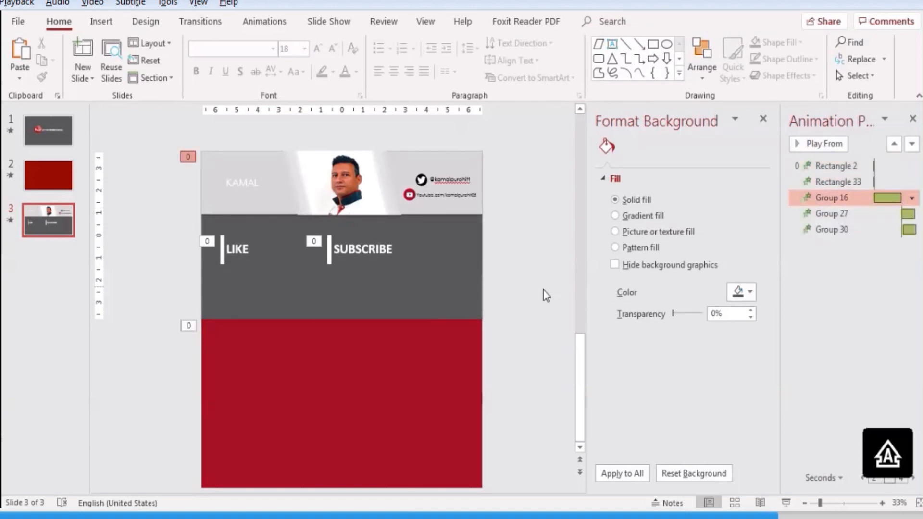
click(235, 263)
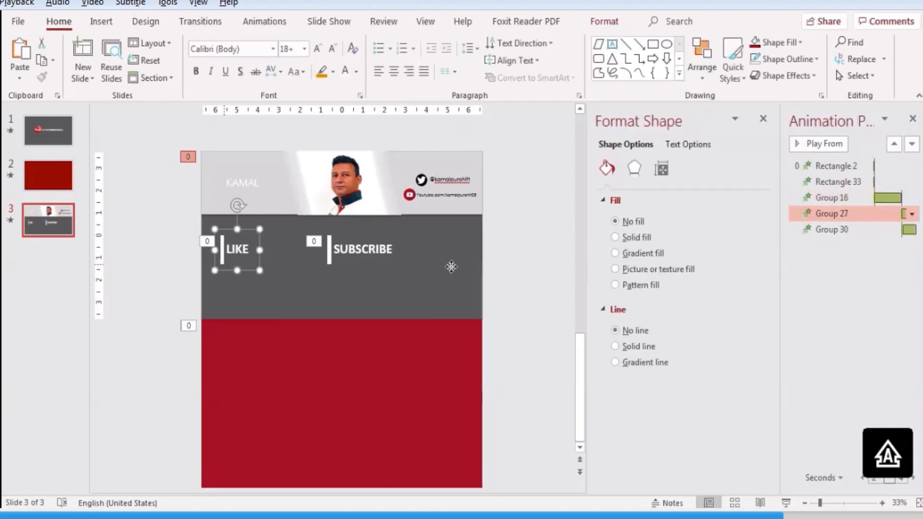
click(442, 205)
click(266, 23)
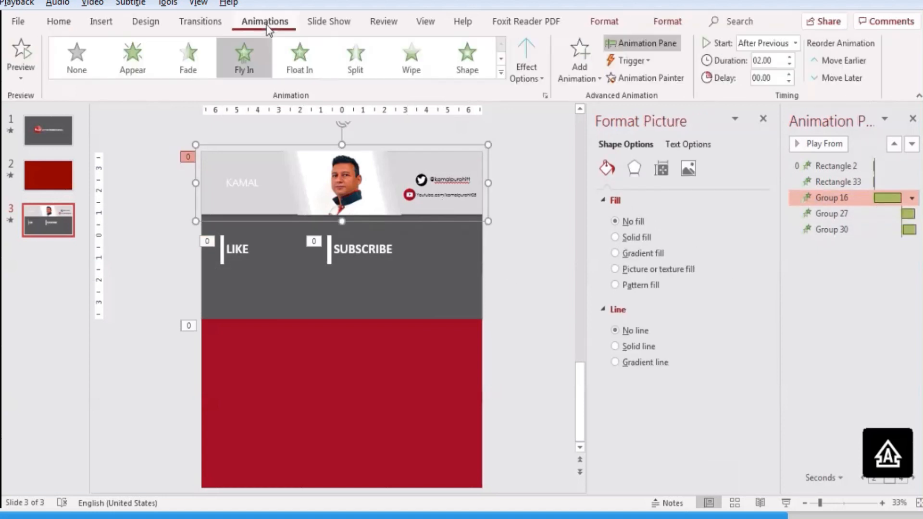
click(527, 437)
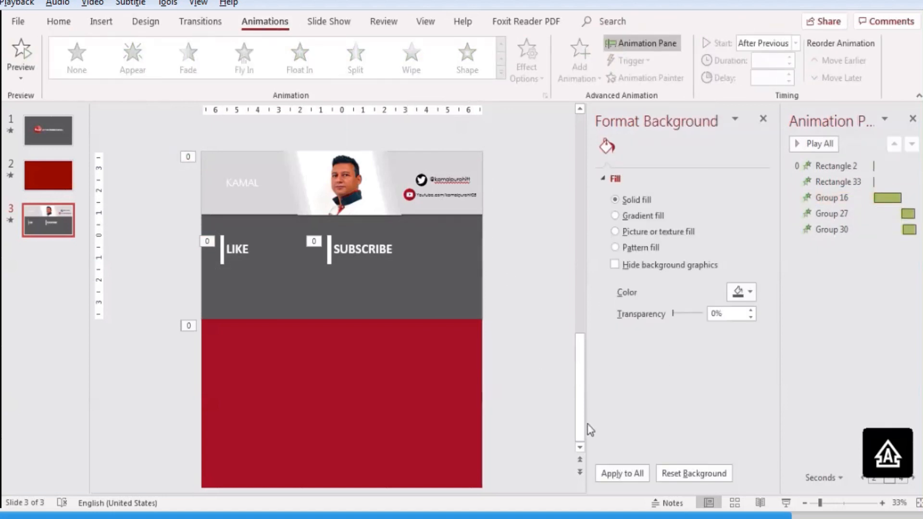
click(48, 135)
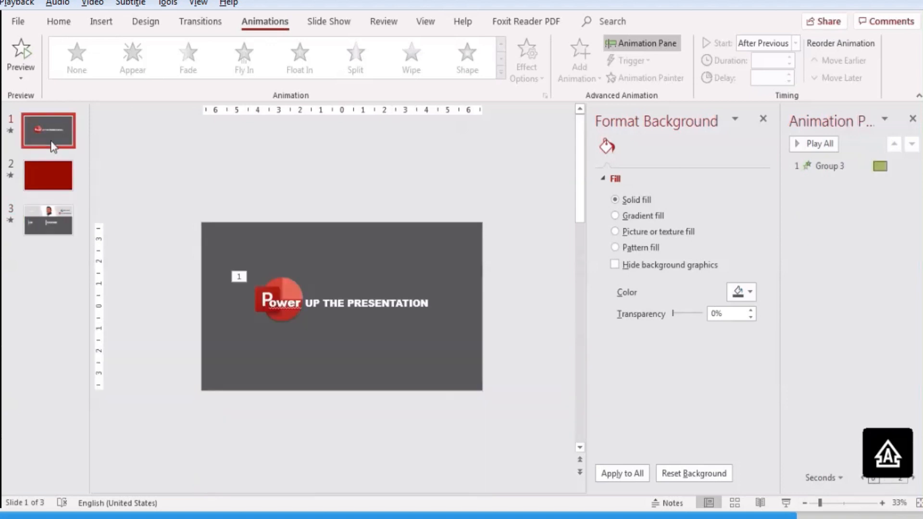
- On slide 2, add a Fly Out exit animation to the title group (Group 3) hidden behind the red bars
click(45, 176)
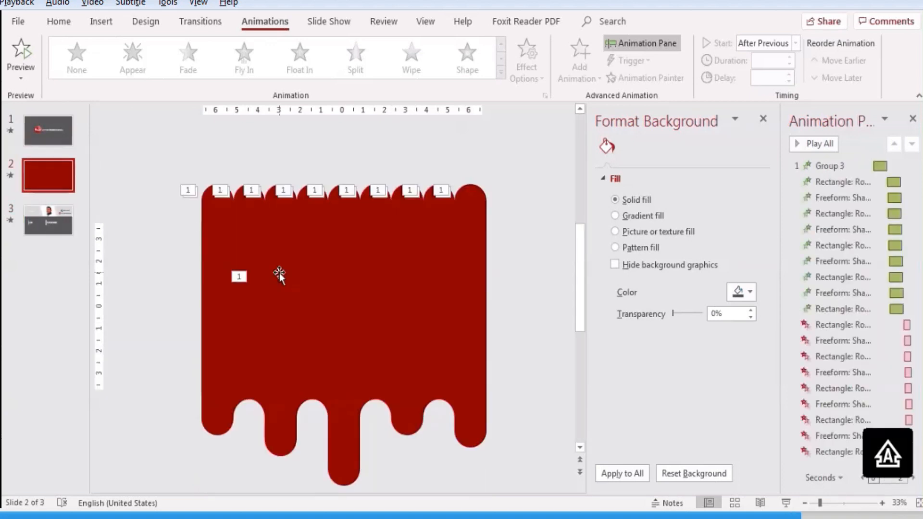
drag(179, 235, 541, 356)
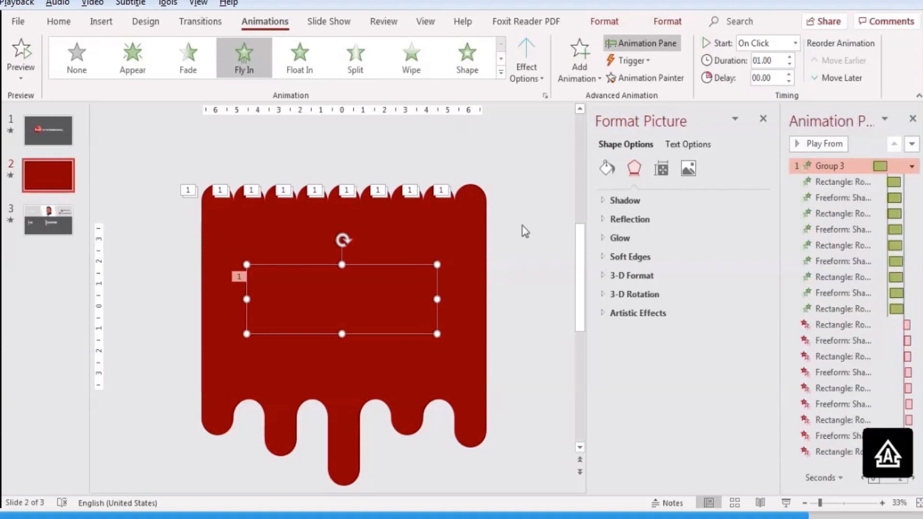
click(582, 66)
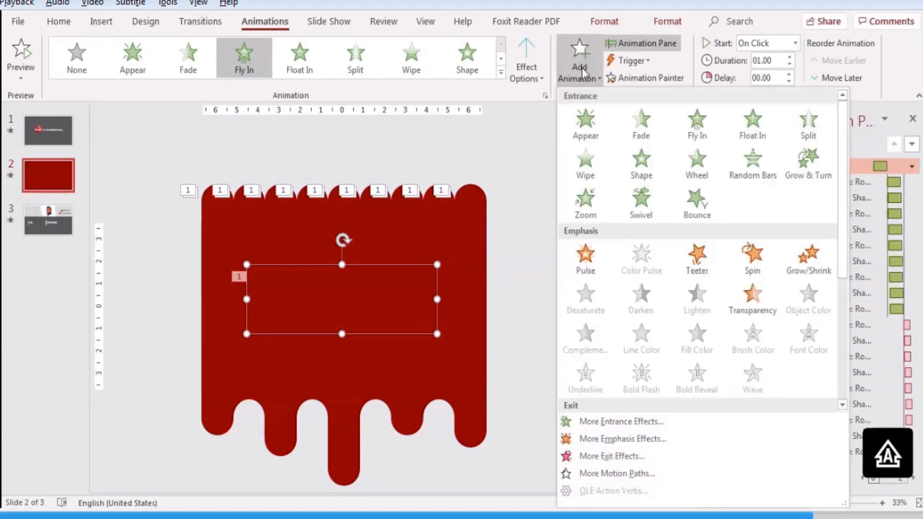
scroll(677, 312, down, 5)
click(694, 212)
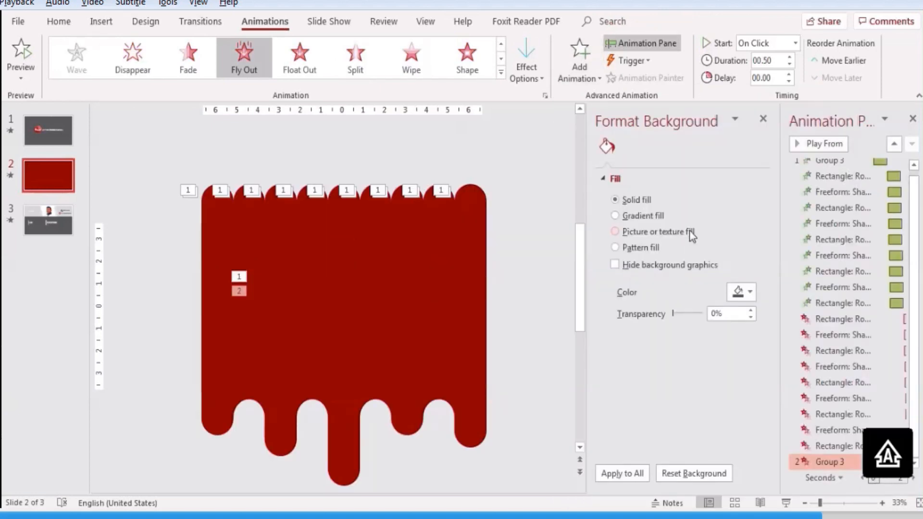
- Move Group 3's Fly Out ahead of the red bars' exit animations and set it to start after previous
drag(847, 469, 832, 318)
click(900, 319)
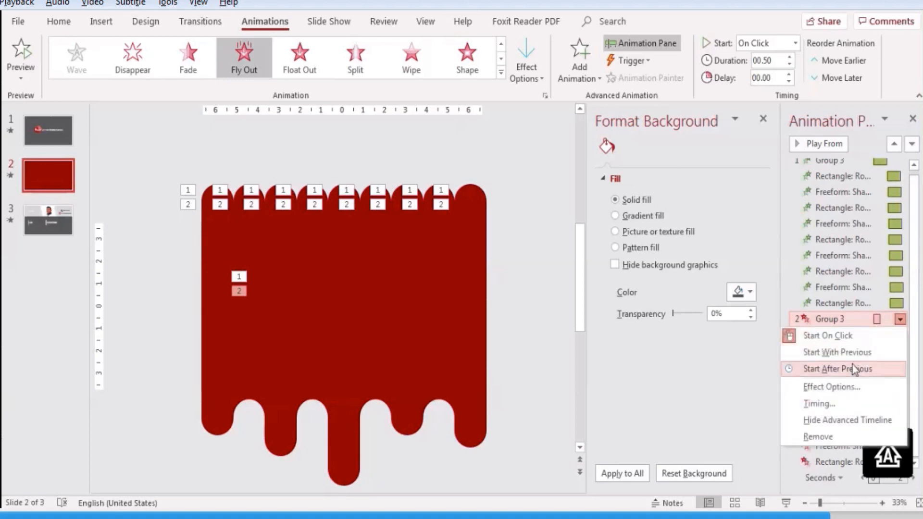
click(852, 368)
- Set Group 3's Fly Out duration to 1 second (Fast) with a smooth start of about 0.47 sec
click(900, 319)
click(839, 400)
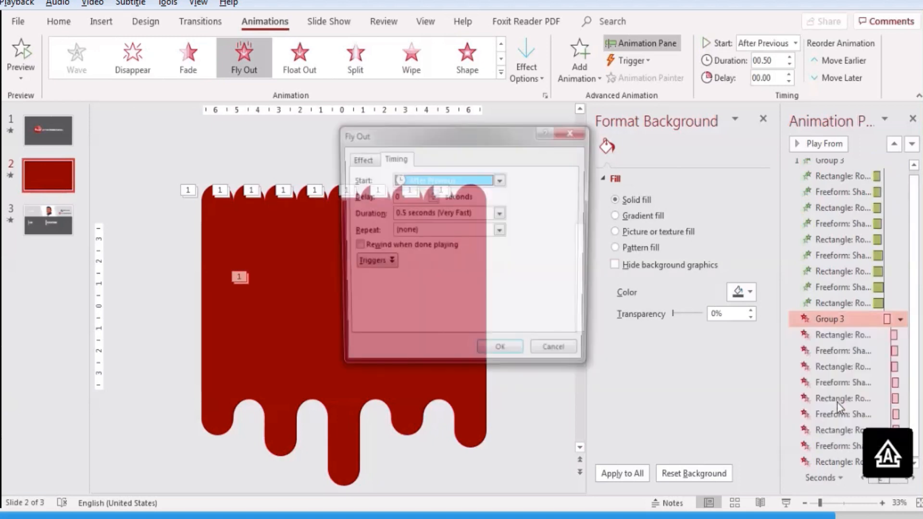
click(501, 213)
click(420, 265)
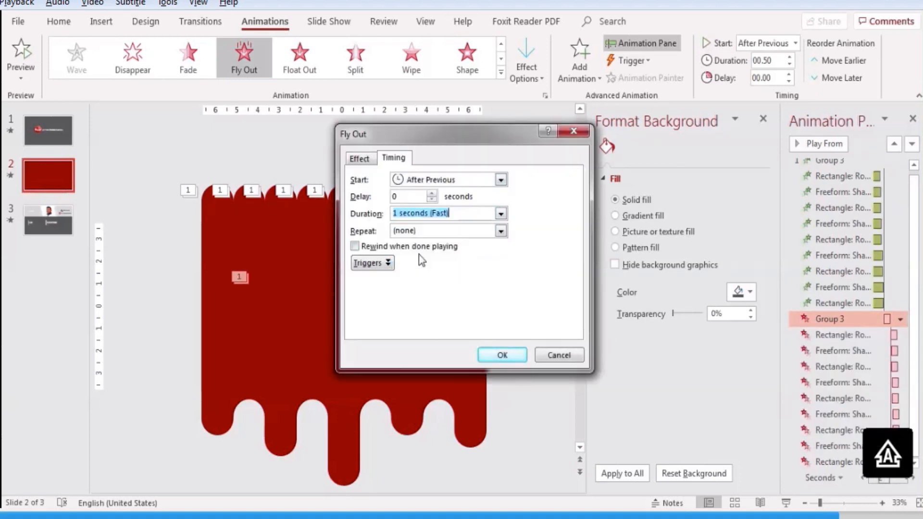
click(358, 161)
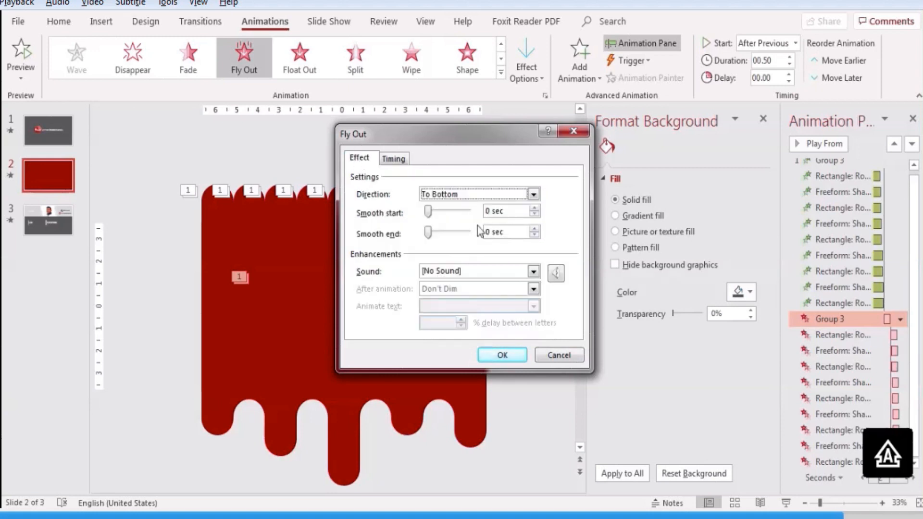
drag(427, 214, 447, 217)
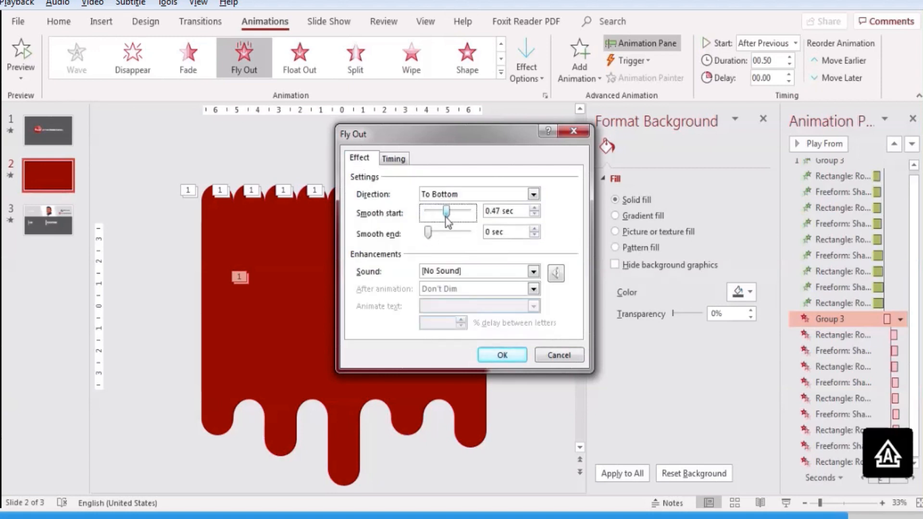
click(502, 355)
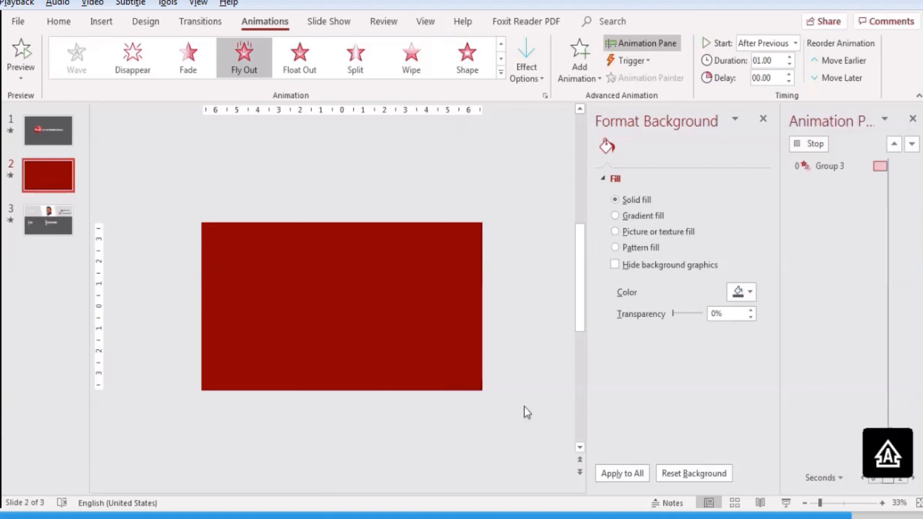
- Look through the three slides and play the slide show from slide 1
click(49, 139)
click(52, 174)
click(57, 221)
click(49, 138)
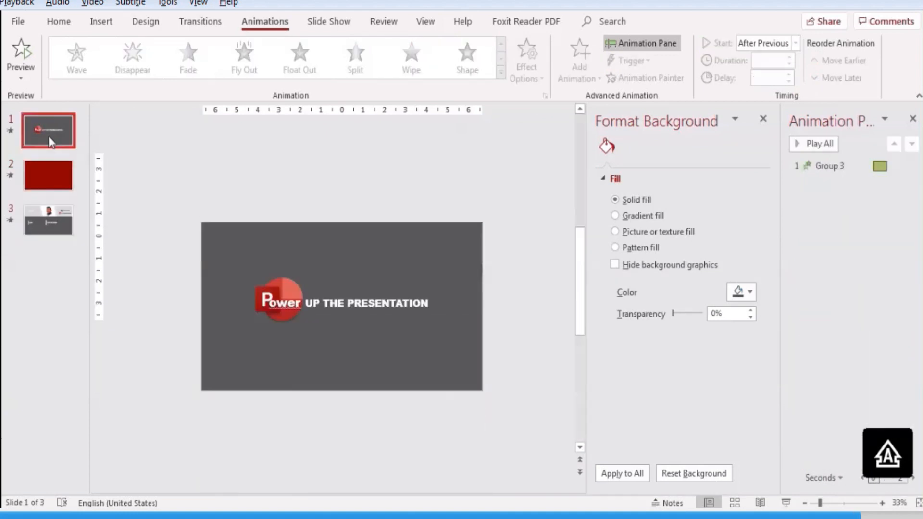
click(787, 503)
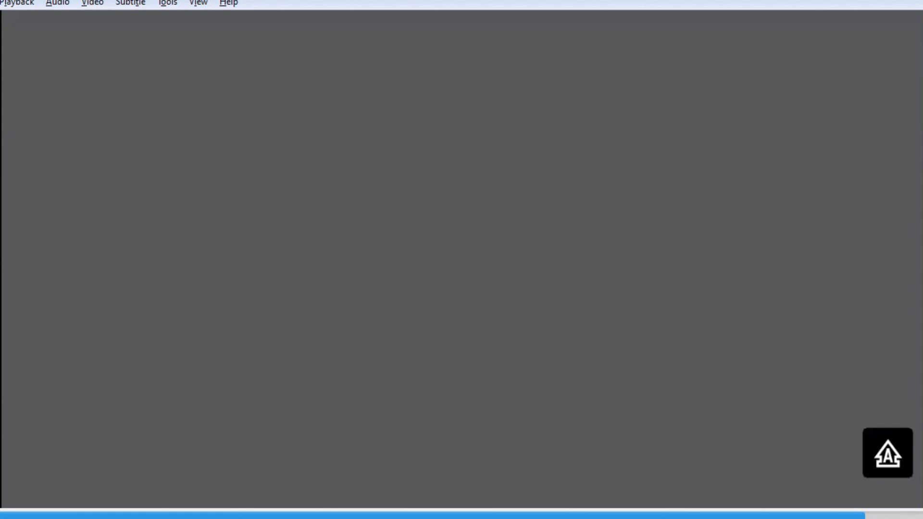